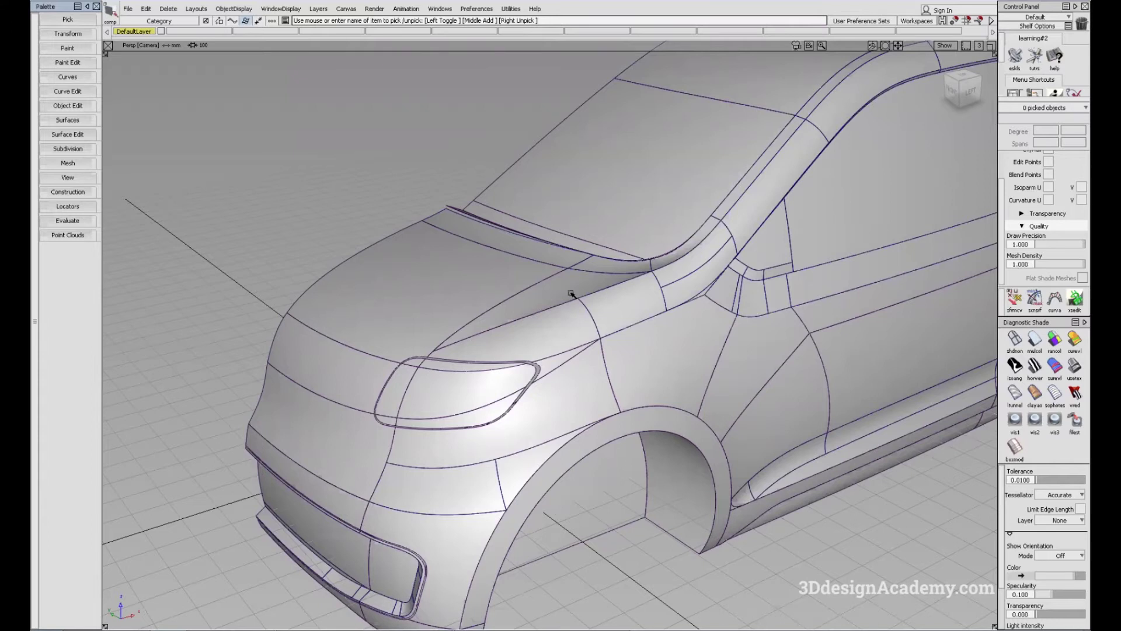
- Activate Pick Surface, pick the hood and neighbouring fender surfaces, and clear the selection
ctrl+shift+click(411, 179)
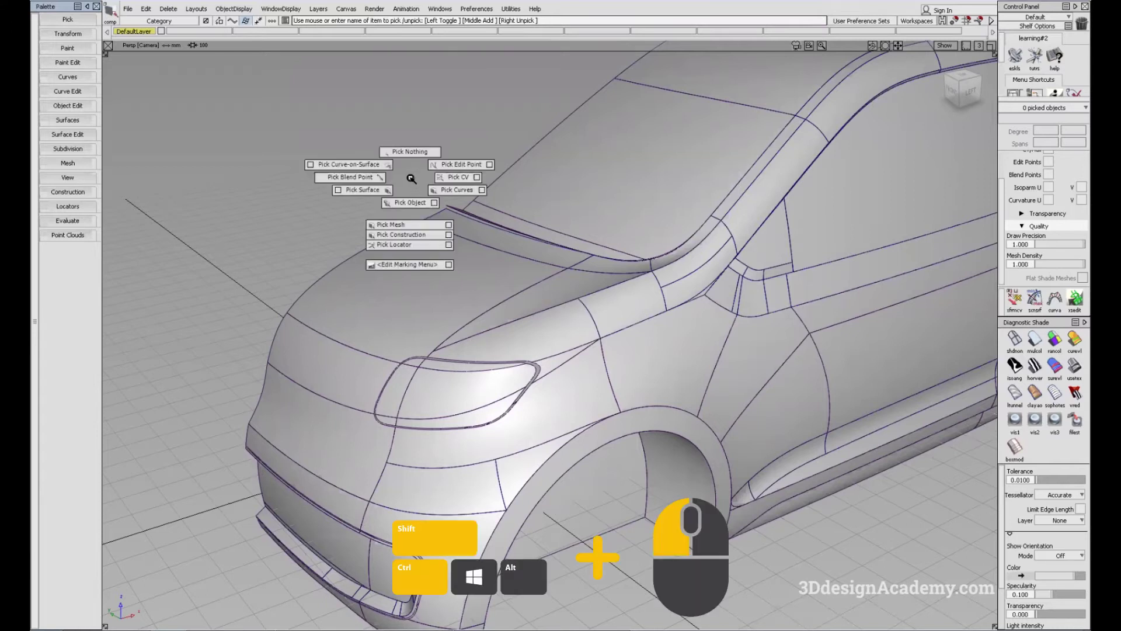
ctrl+shift+drag(411, 178, 377, 194)
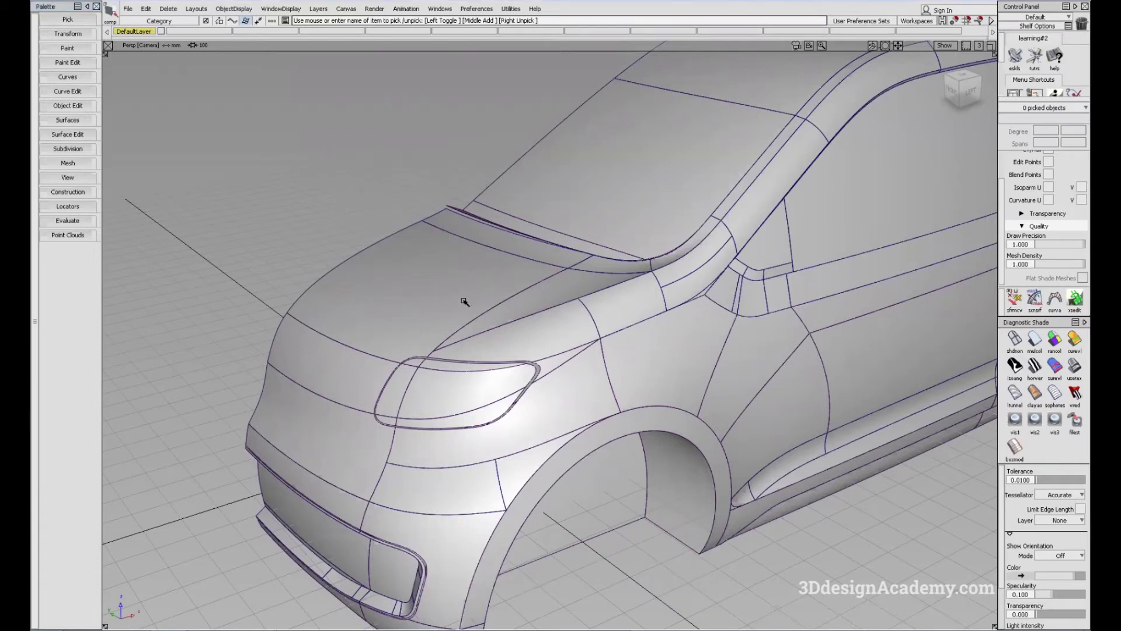
click(431, 318)
click(580, 285)
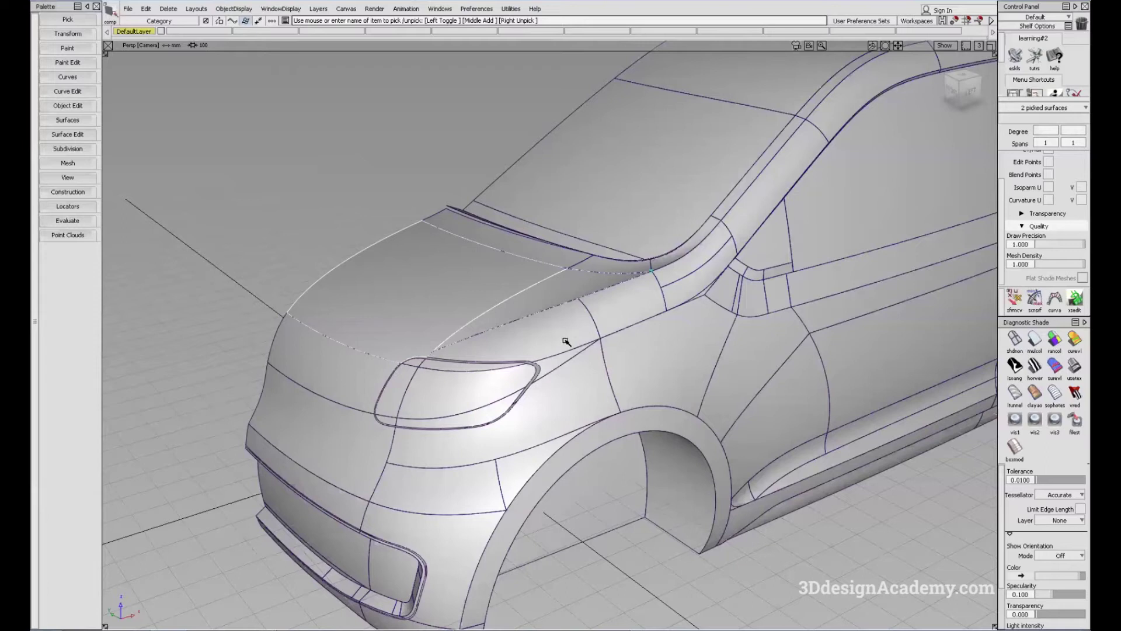
click(592, 435)
click(565, 351)
key(ctrl+shift+n)
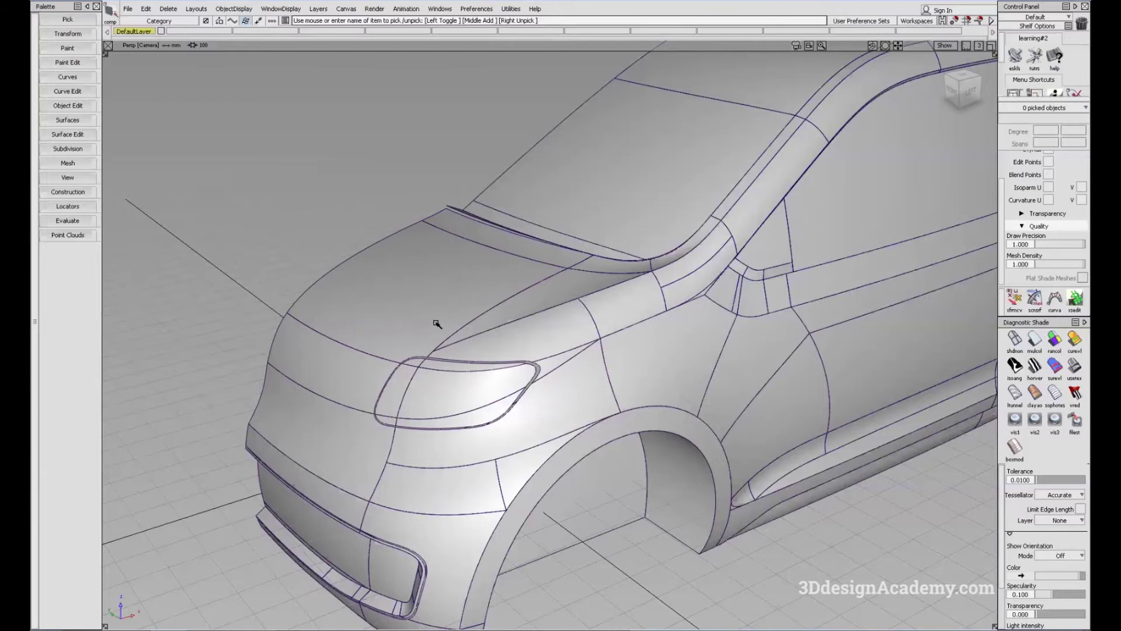
- Pick the hood, front-end and front fender surfaces around the headlight one after another in toggle mode
alt+shift+drag(757, 376, 426, 325)
click(388, 320)
click(367, 377)
click(458, 467)
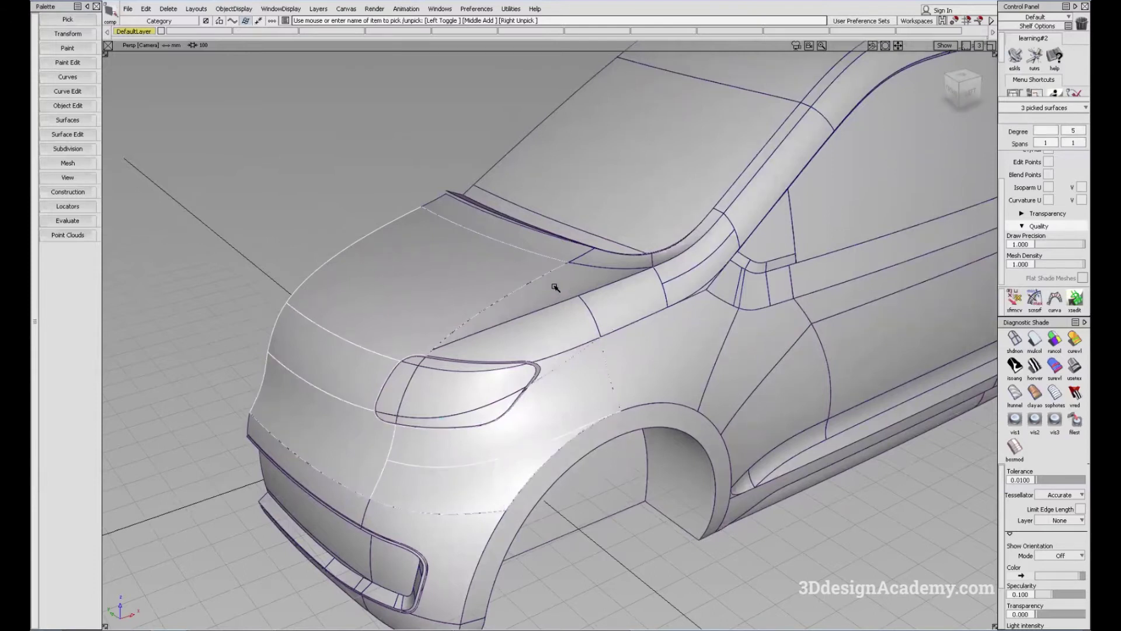
click(596, 325)
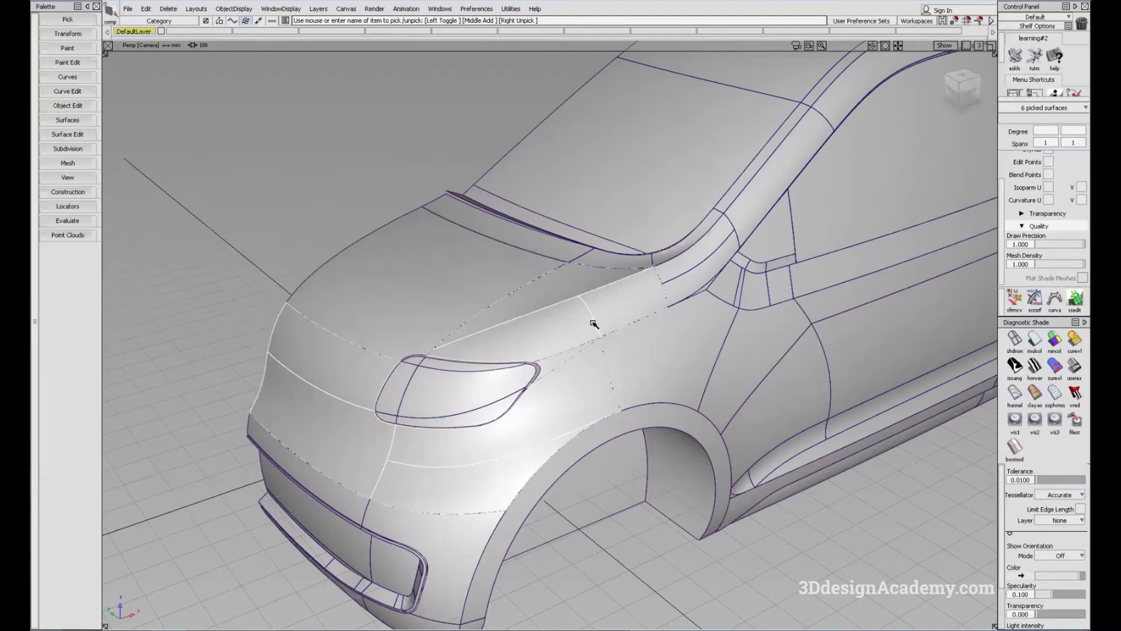
click(553, 292)
click(570, 264)
click(564, 252)
click(581, 360)
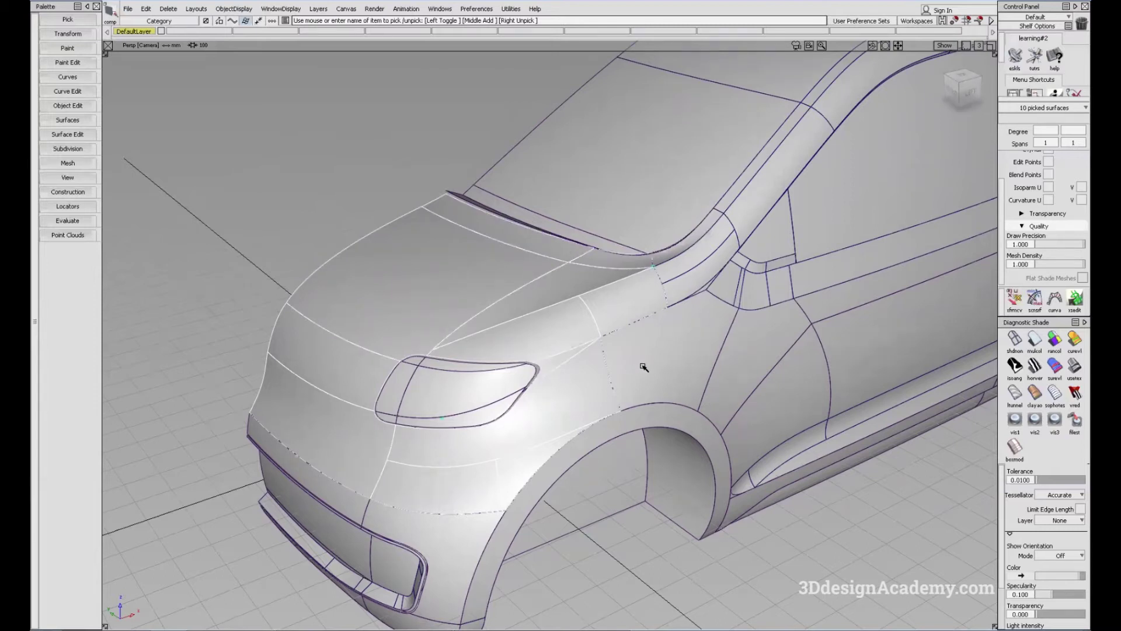
click(459, 532)
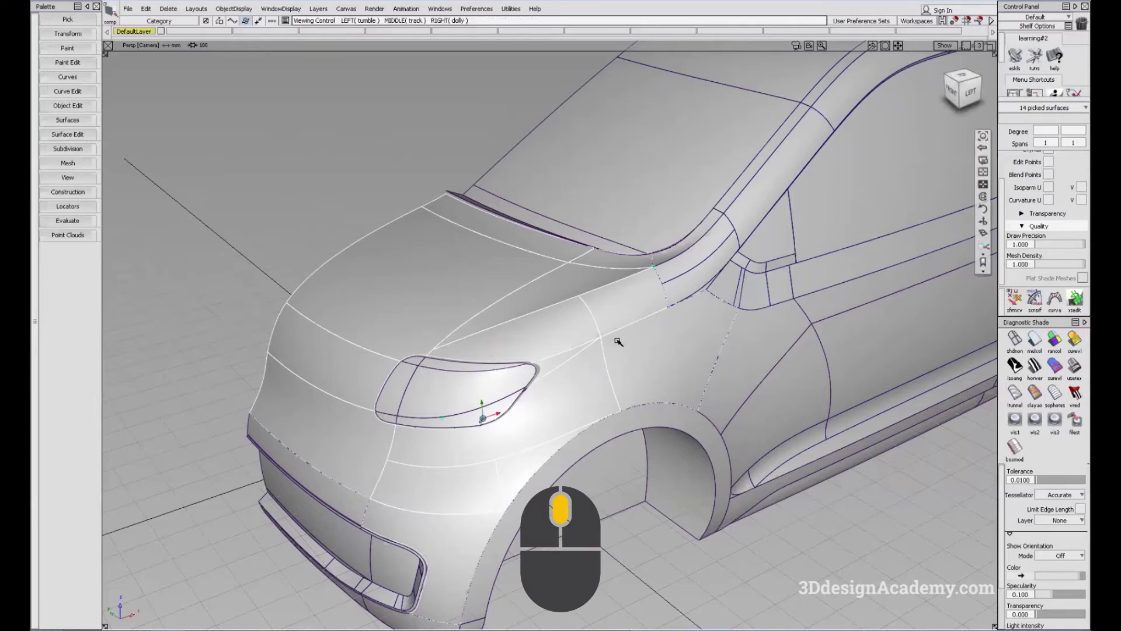
- Add the front bumper surfaces above the grille and the front wheel-arch surfaces to the selection
click(350, 498)
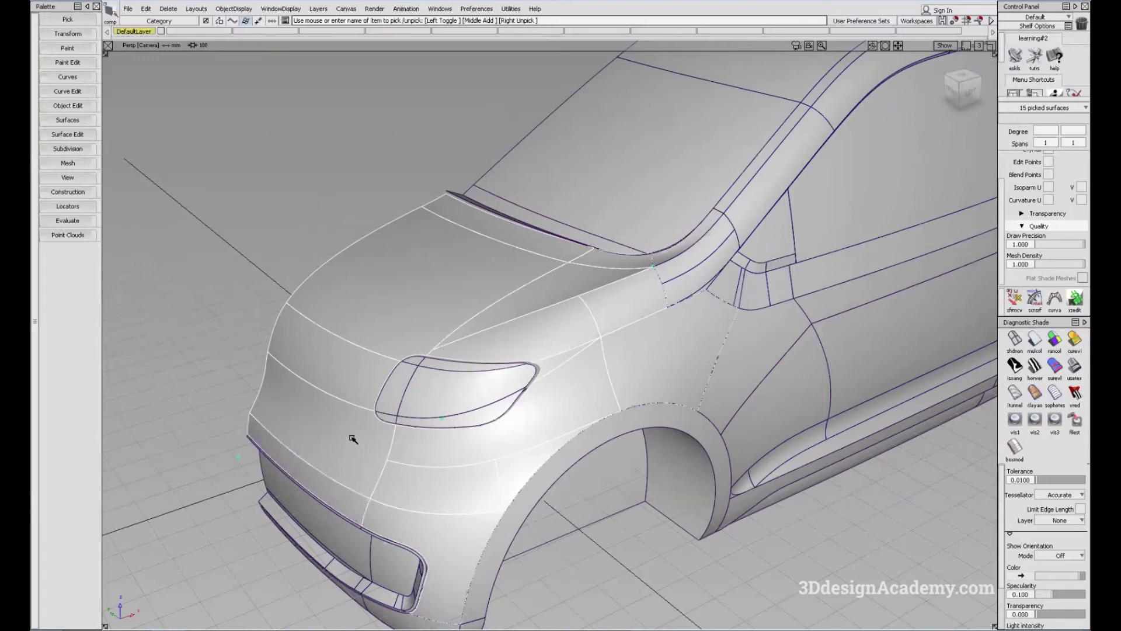
middle_drag(378, 500, 386, 507)
middle_drag(390, 458, 436, 492)
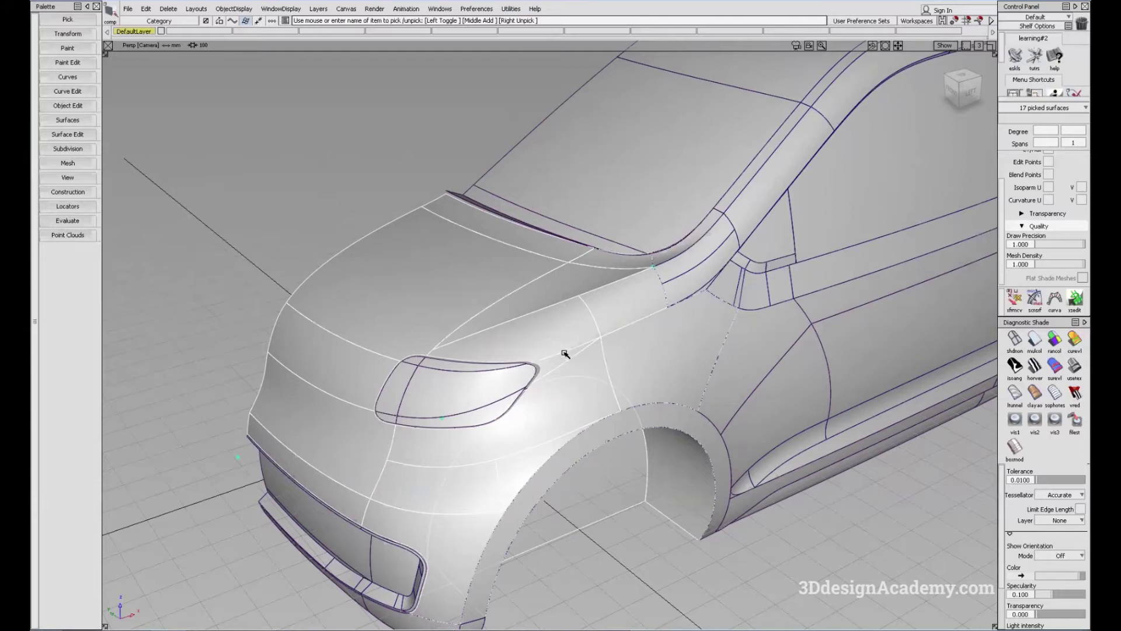
click(669, 435)
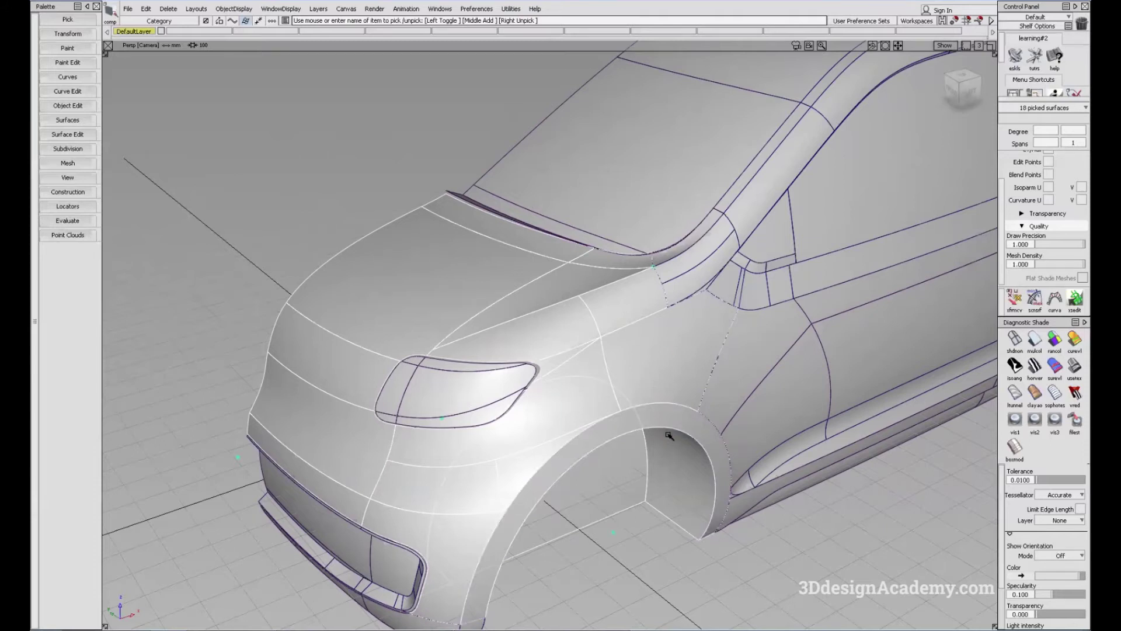
- Unpick the inner front wheel-well surfaces and clear the remaining selection
right_click(671, 470)
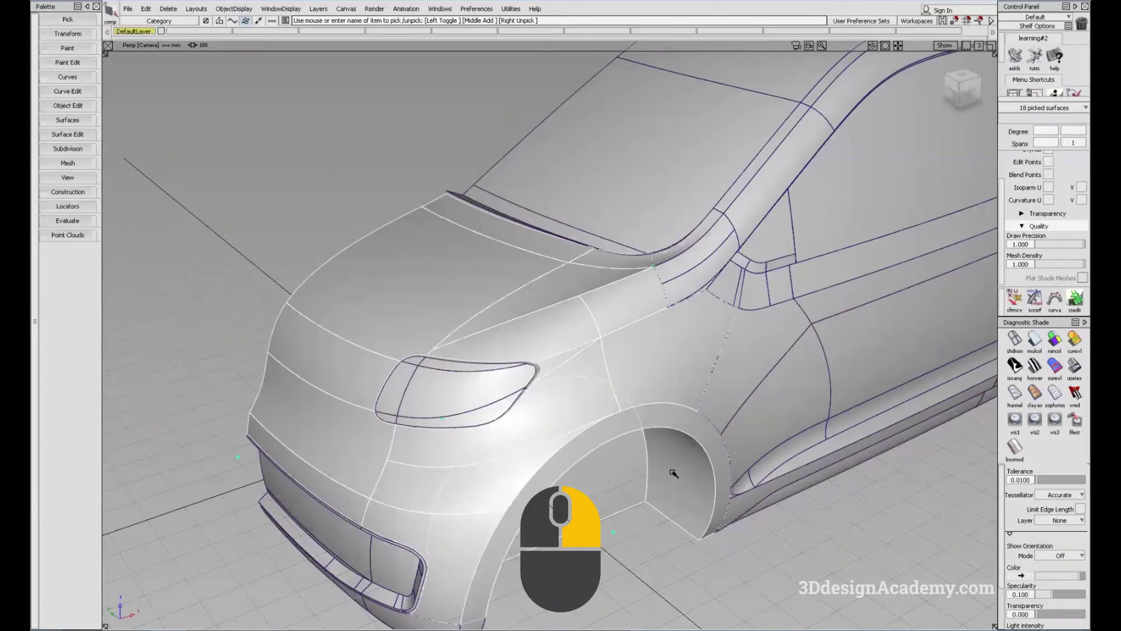
right_click(624, 458)
right_click(665, 460)
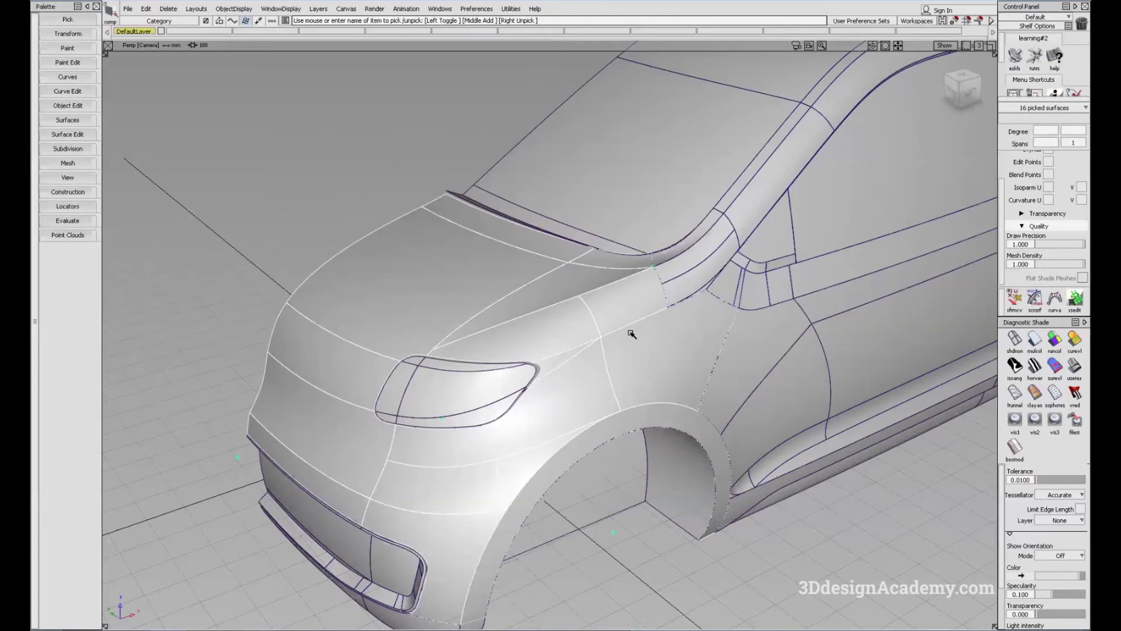
click(617, 362)
alt+shift+drag(617, 363, 630, 336)
ctrl+shift+drag(582, 386, 533, 270)
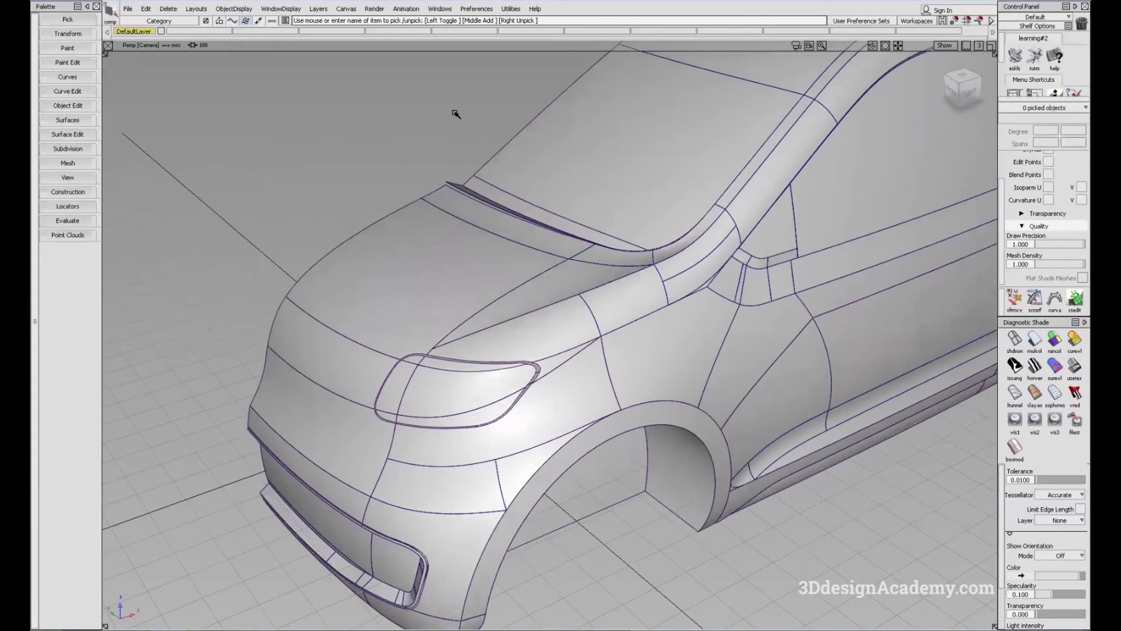
- Open the selection options, review the behaviours available for each mouse button, and accept the settings without changes
click(476, 9)
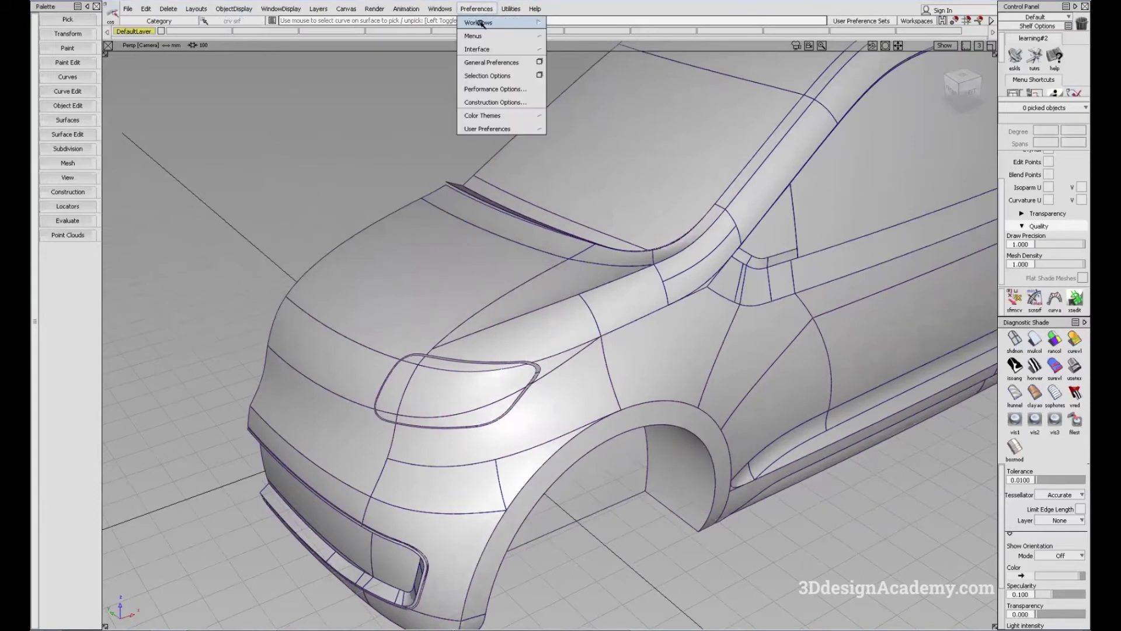
click(540, 76)
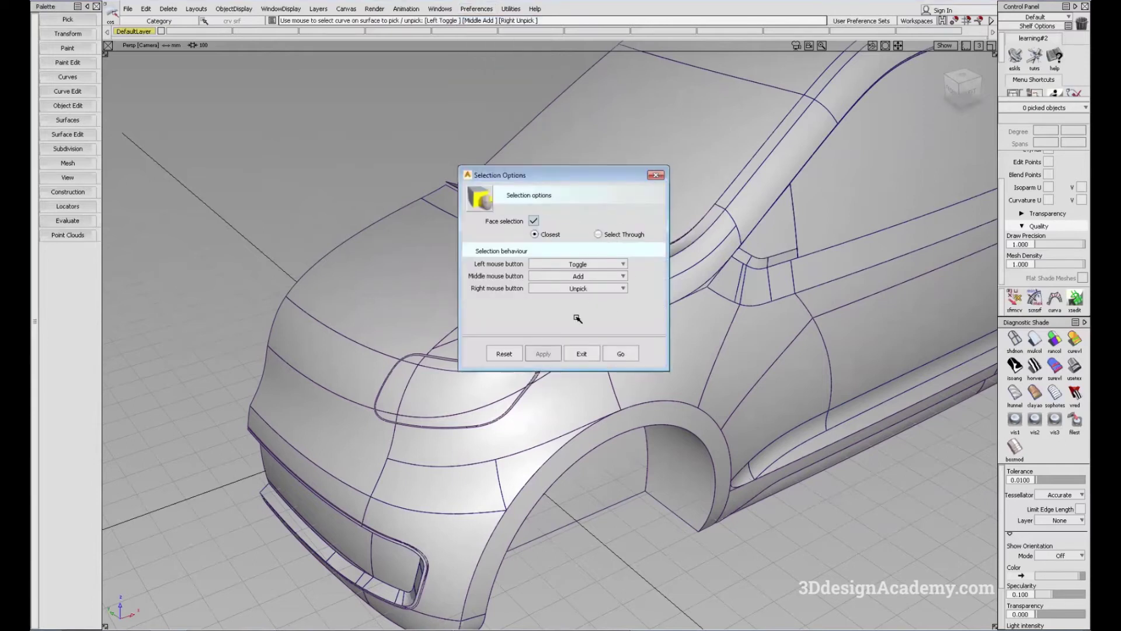
click(591, 265)
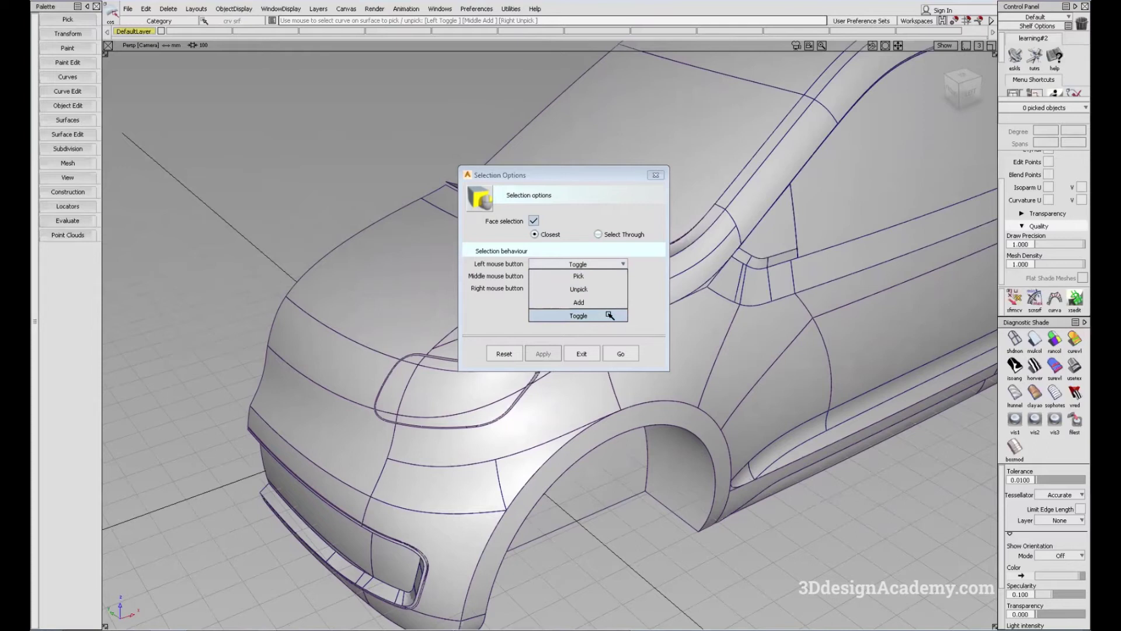
click(658, 305)
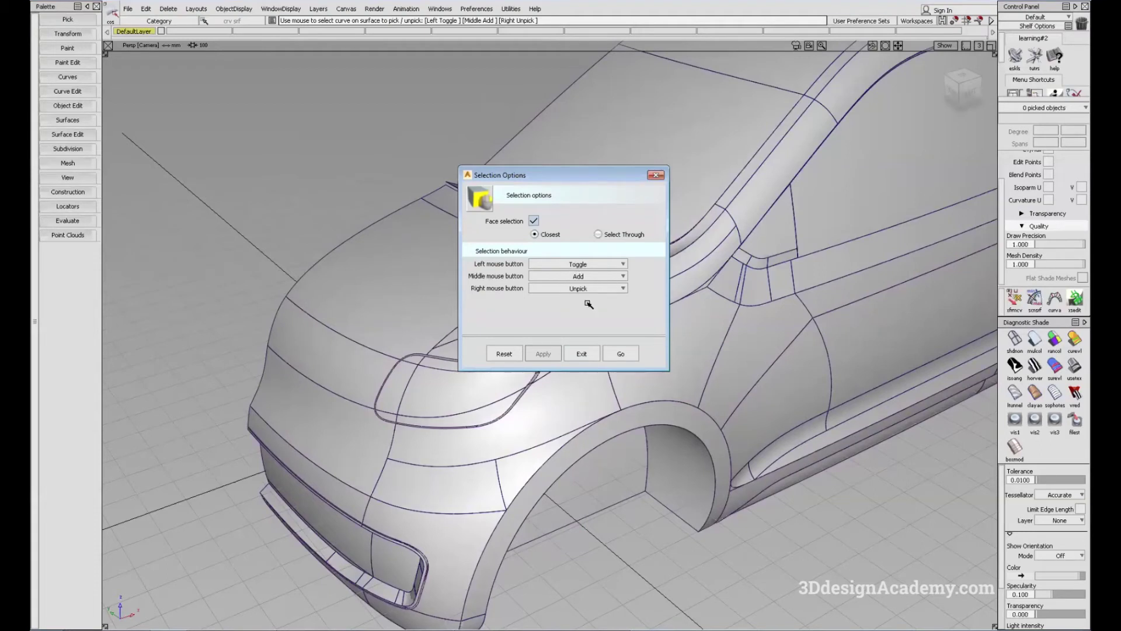
click(627, 353)
- Using Pick Surface, pick skin#65 from the overlapping surfaces at the front wheel arch's inner edge, and deselect it
alt+shift+drag(621, 358, 663, 363)
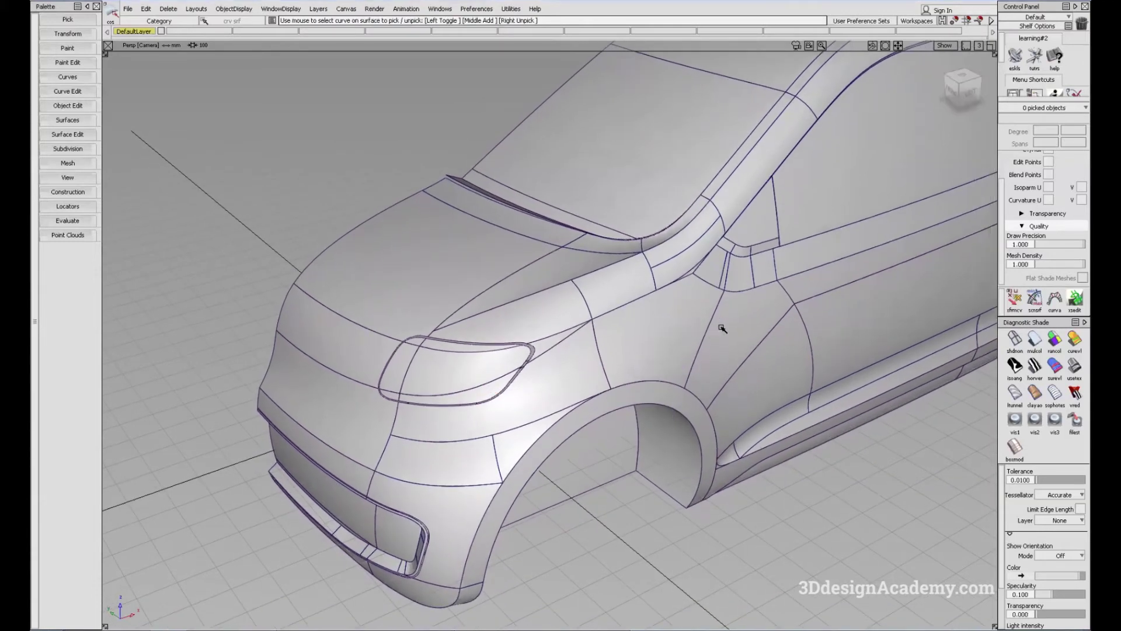
alt+shift+middle_drag(711, 404, 688, 403)
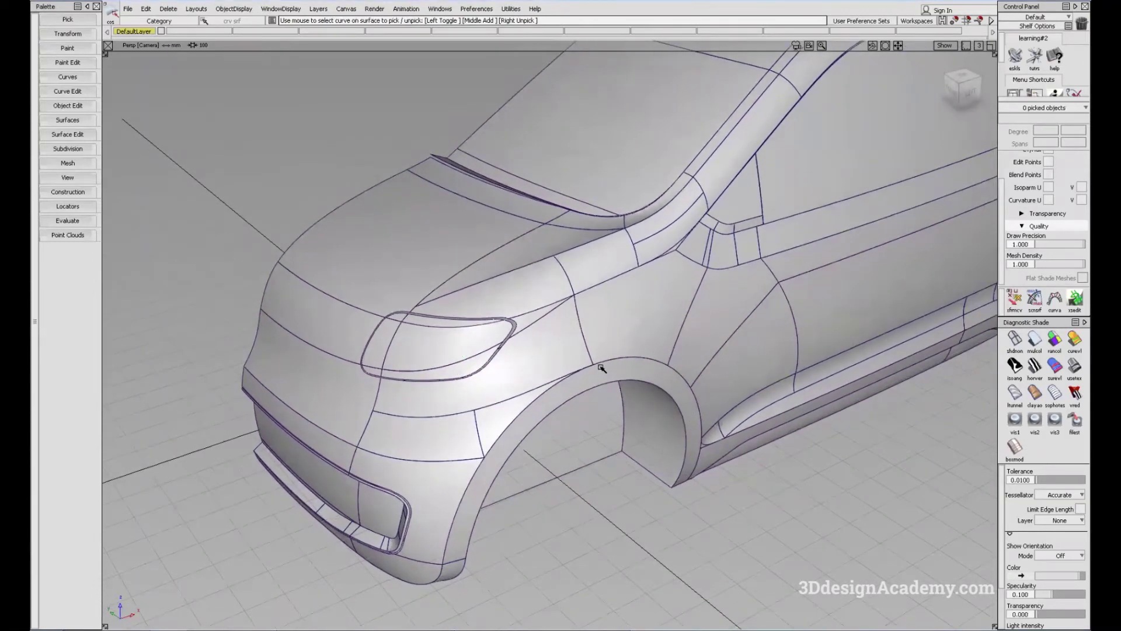
ctrl+shift+drag(651, 334, 637, 351)
click(619, 382)
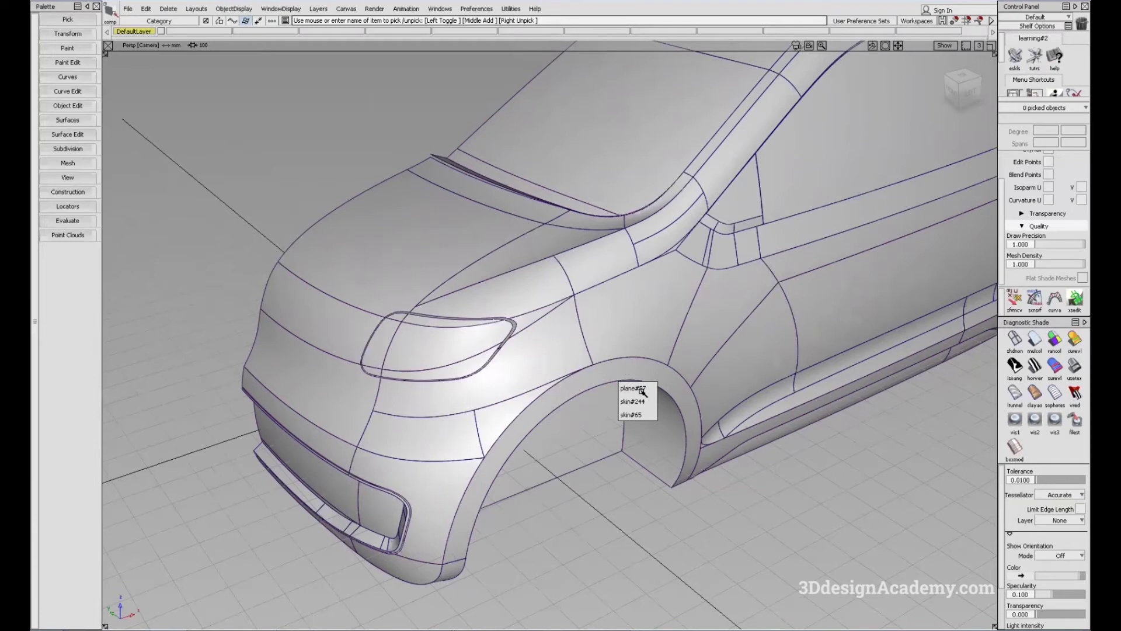
click(626, 495)
ctrl+shift+drag(662, 367, 644, 380)
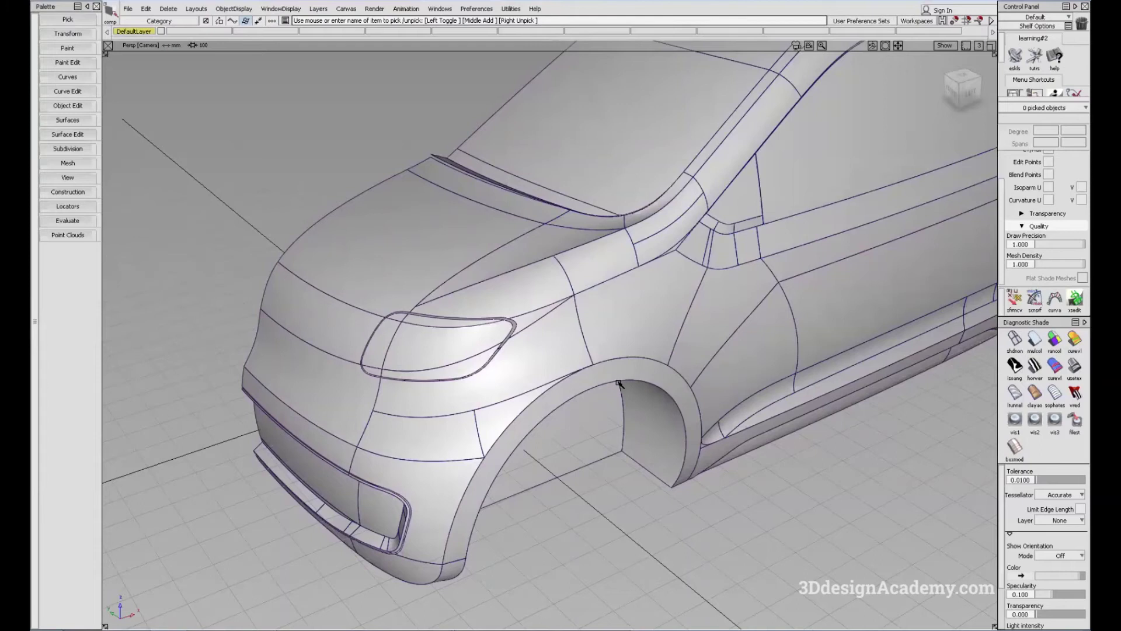
click(630, 381)
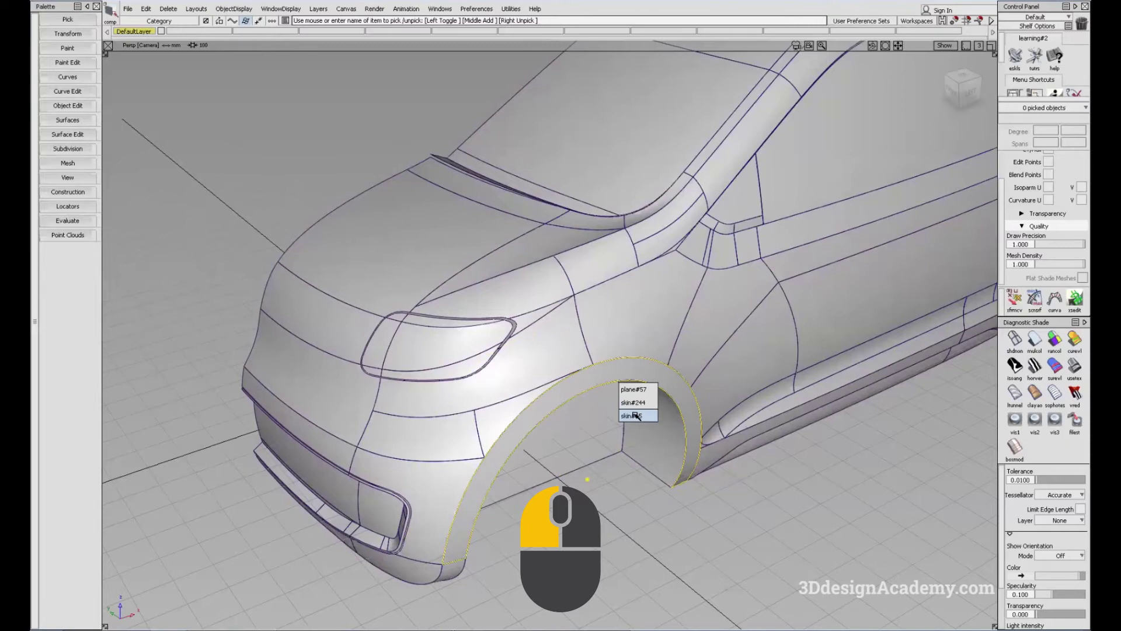
click(635, 415)
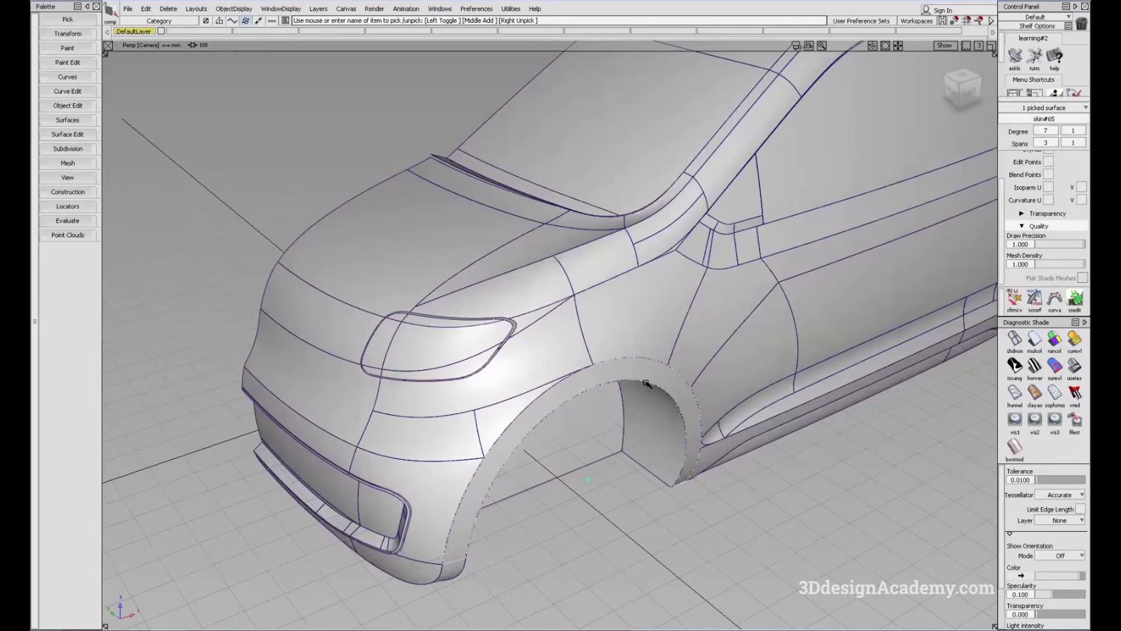
click(632, 354)
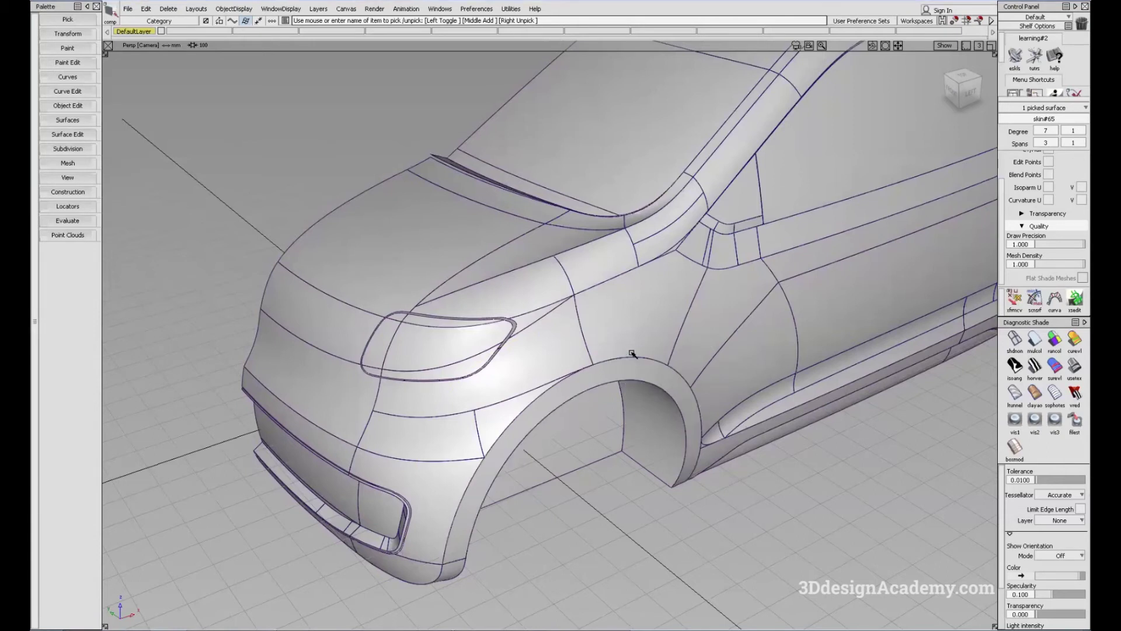
- Turn diagnostic shading off so the car body is displayed as wireframe only
alt+shift+drag(624, 327, 618, 325)
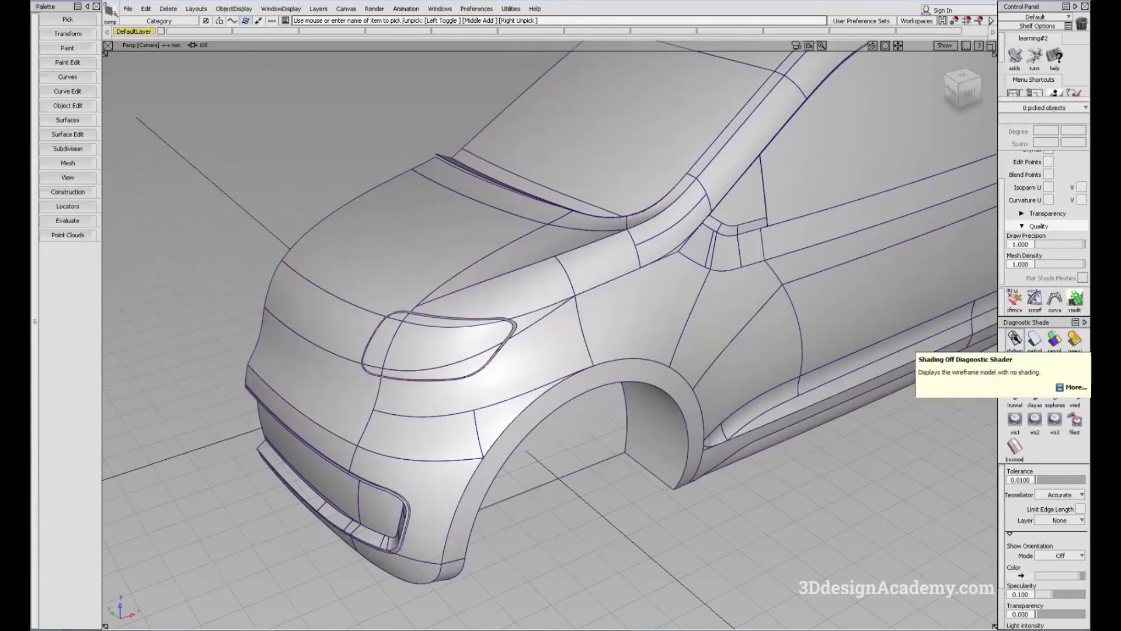
click(1015, 338)
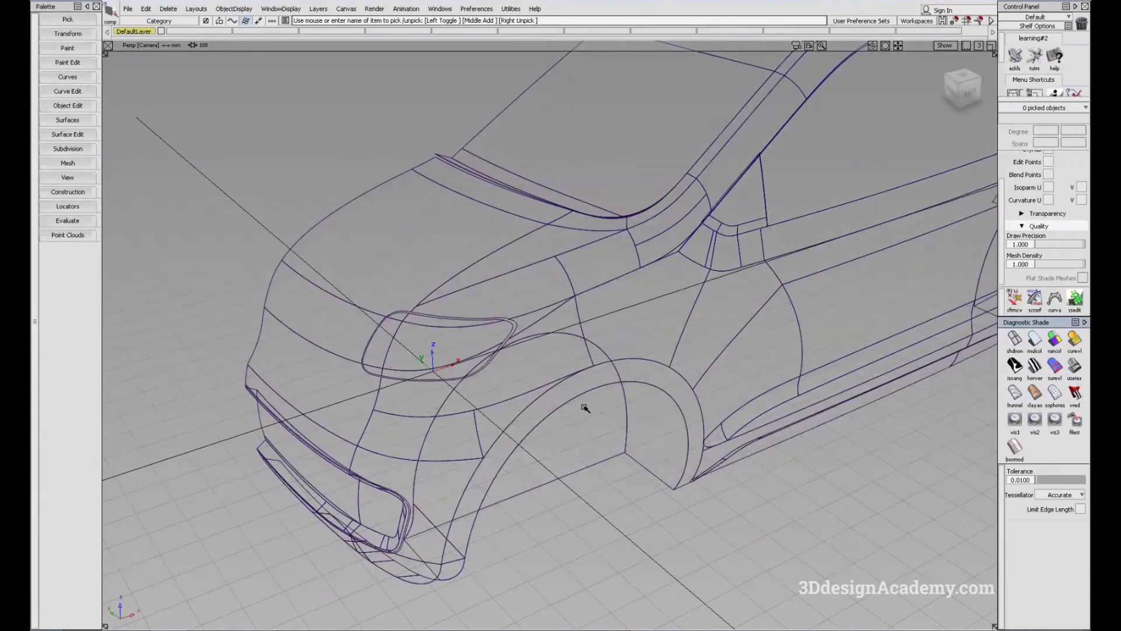
alt+shift+drag(667, 437, 517, 250)
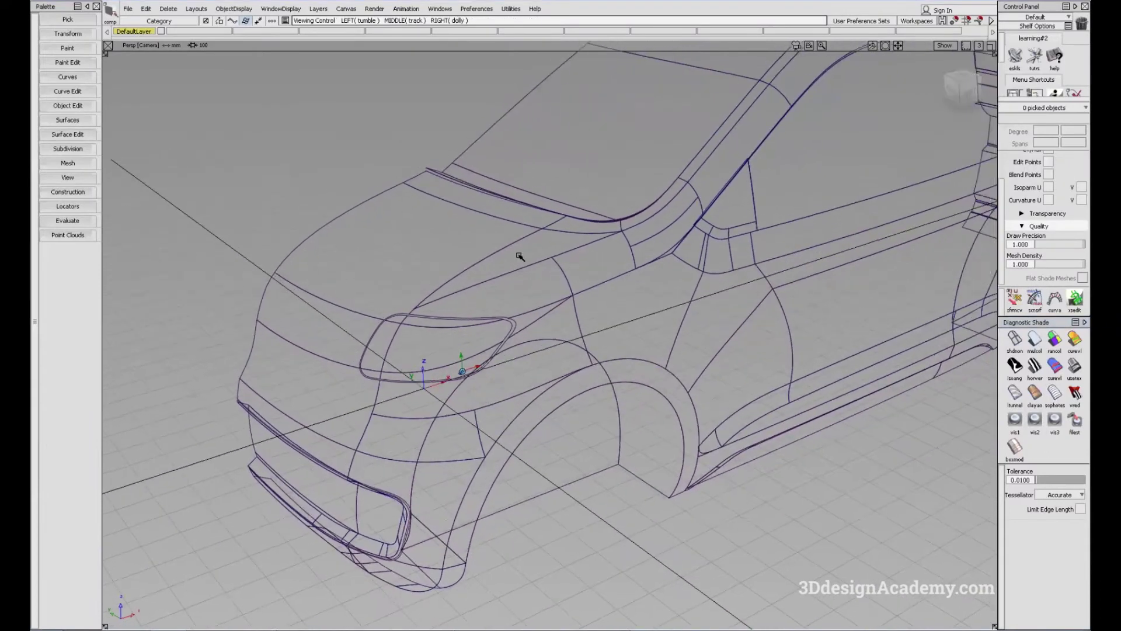
- Activate Pick Surface and pick the hood, front fender, wheel-arch and front-end surfaces by their wireframe edges
ctrl+shift+click(409, 207)
ctrl+shift+drag(408, 208, 383, 219)
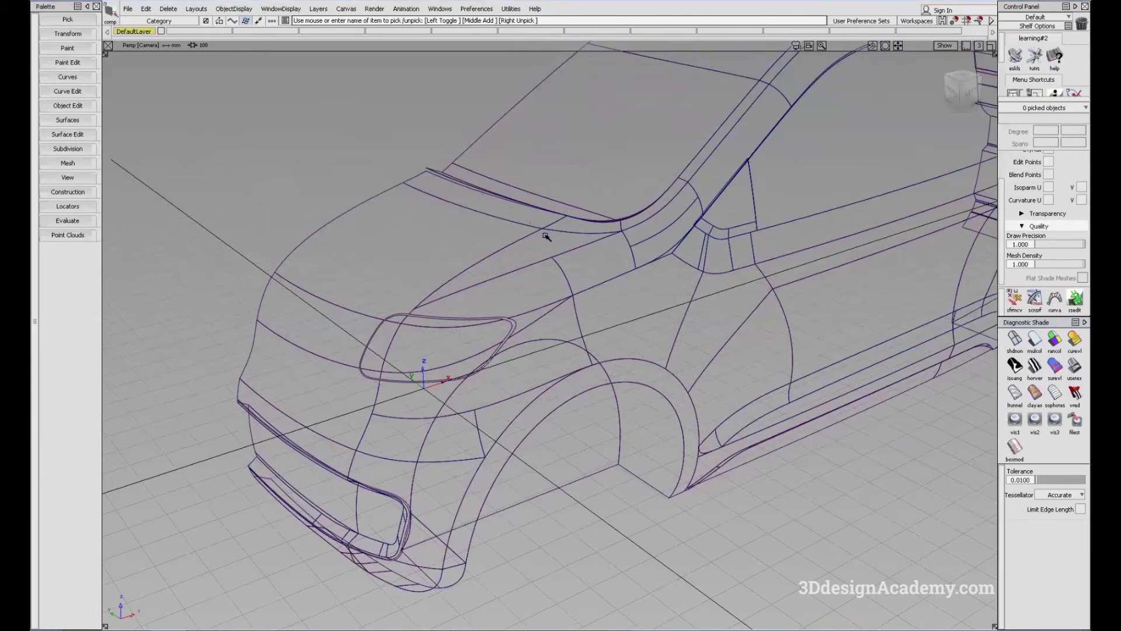
click(564, 246)
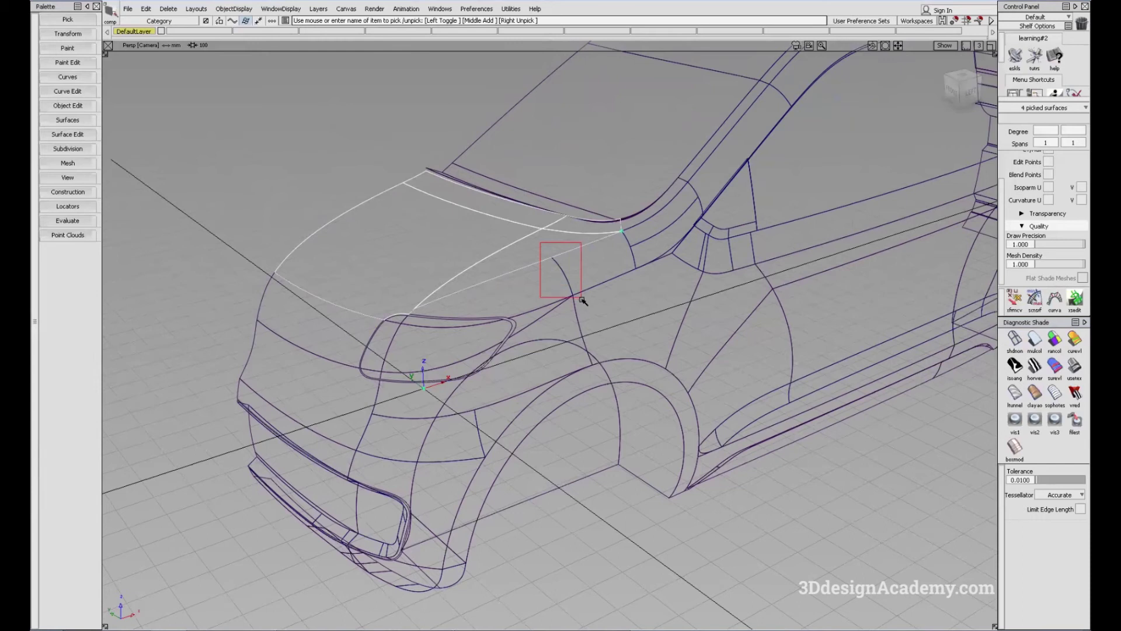
middle_click(579, 324)
middle_click(567, 366)
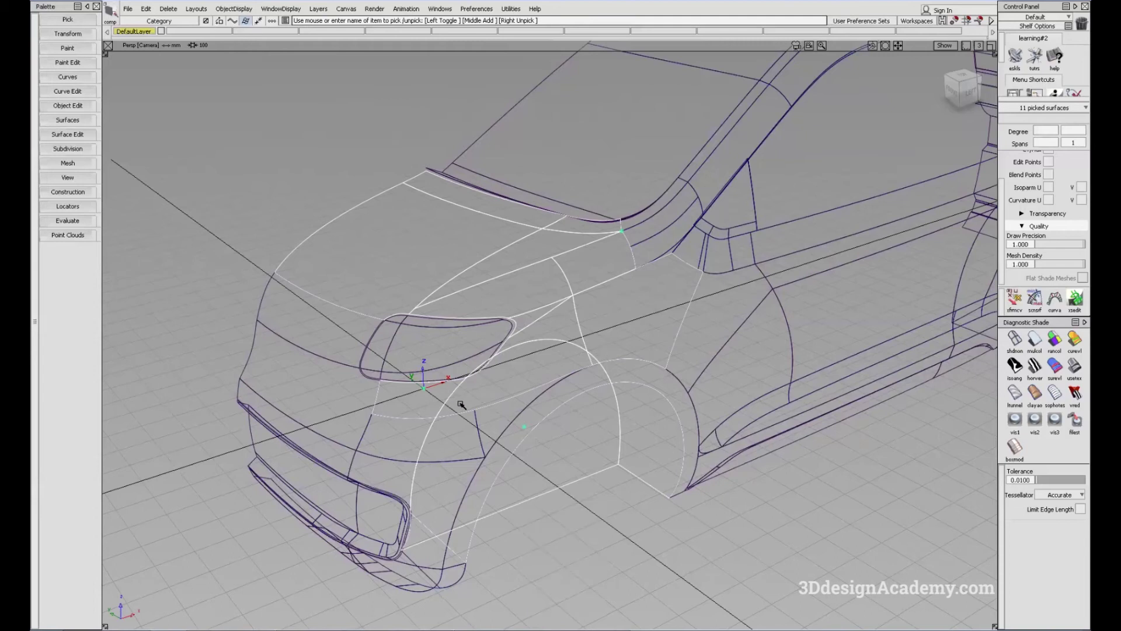
middle_click(313, 295)
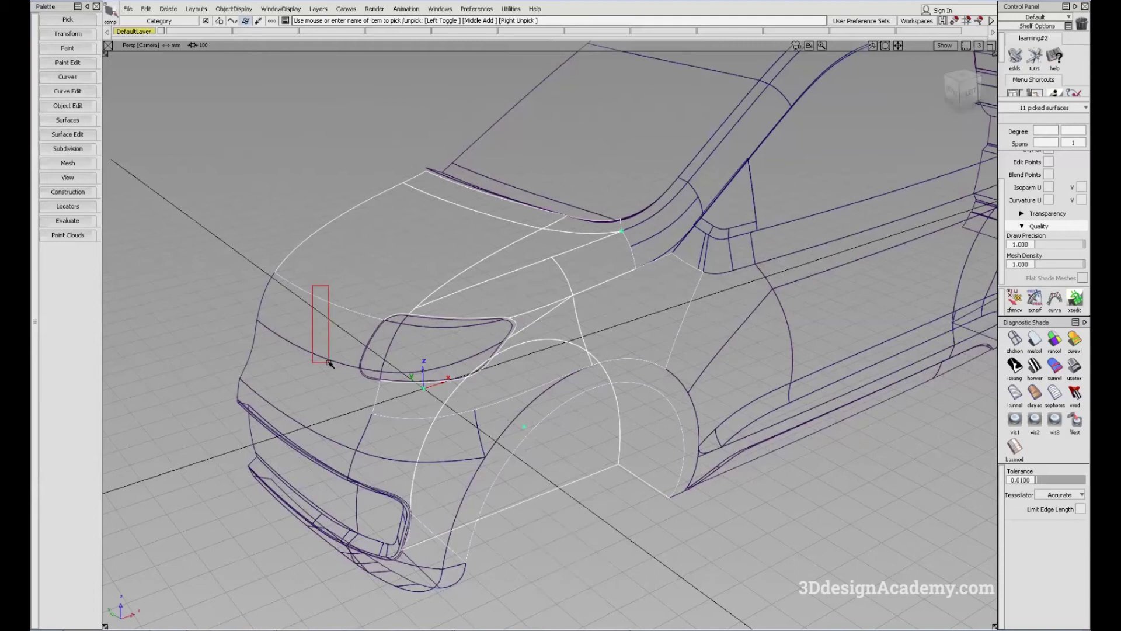
middle_click(376, 457)
- Add the remaining surfaces of the front bumper and lower front fender to the selection
alt+shift+scroll(460, 407, up, 3)
middle_drag(460, 407, 494, 245)
alt+shift+scroll(456, 449, down, 2)
alt+shift+drag(440, 434, 495, 280)
middle_drag(344, 419, 377, 421)
middle_drag(458, 382, 467, 412)
- Add the door panel and adjoining sill surfaces along the car's side to the selection
alt+shift+drag(530, 344, 678, 300)
middle_drag(748, 271, 713, 320)
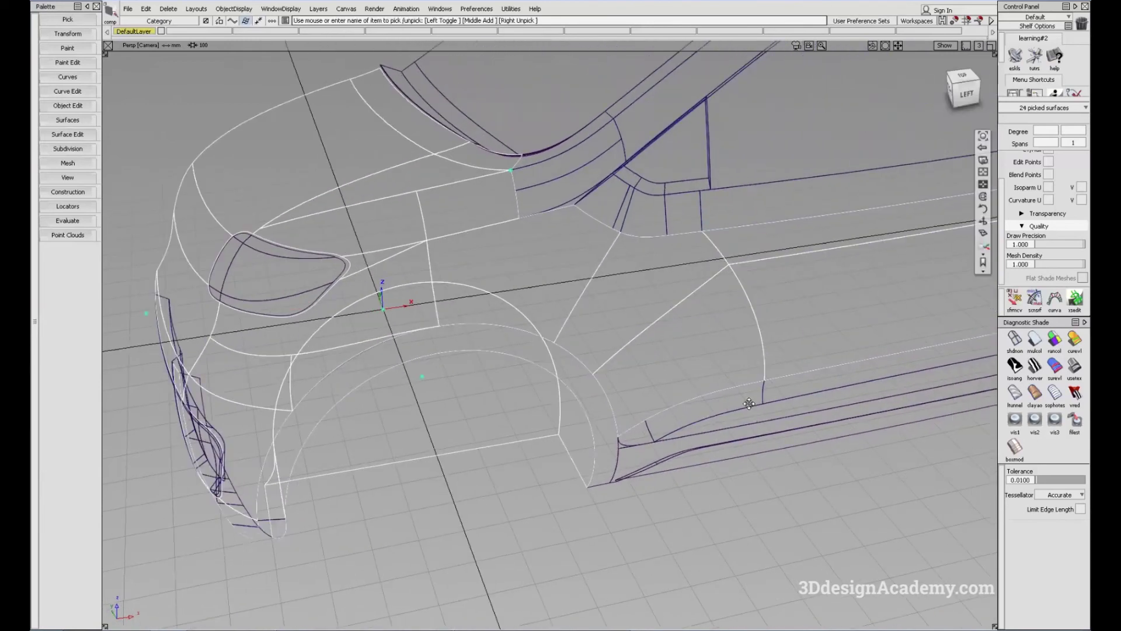
alt+shift+drag(713, 320, 625, 400)
middle_drag(614, 416, 635, 438)
alt+shift+drag(778, 430, 569, 438)
middle_drag(660, 465, 738, 380)
- Add the rear quarter panel surfaces around the rear wheel arch and tail to the selection
alt+shift+drag(738, 380, 571, 366)
middle_click(684, 312)
middle_click(763, 313)
alt+shift+drag(763, 313, 663, 404)
middle_click(724, 392)
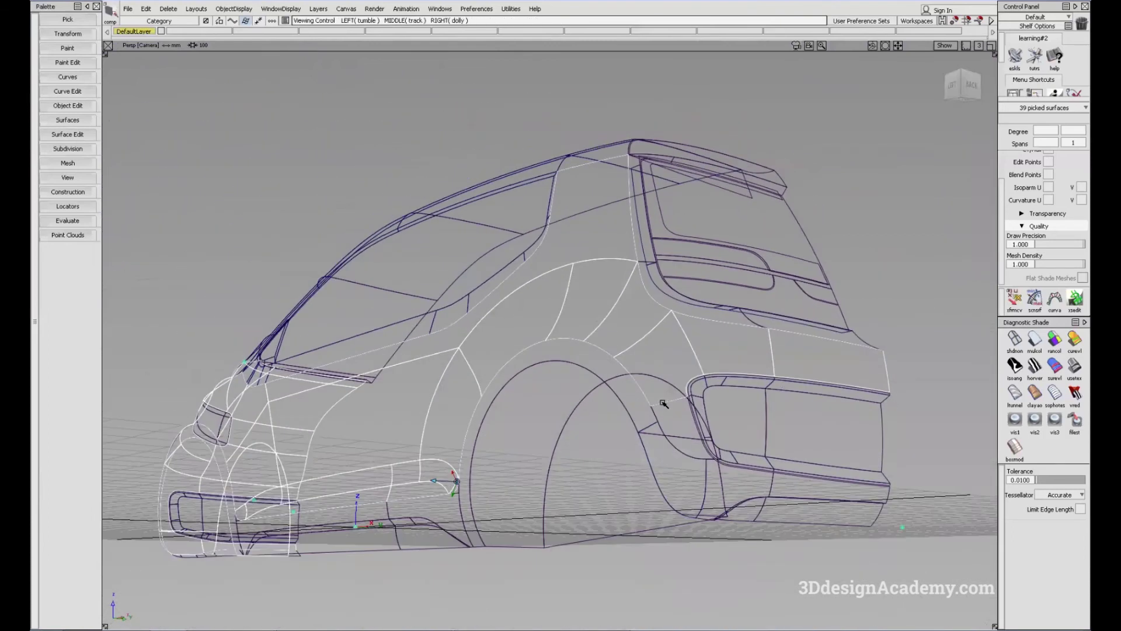
alt+shift+right_drag(600, 426, 454, 413)
alt+shift+drag(454, 413, 758, 318)
alt+shift+drag(222, 438, 350, 453)
middle_click(350, 453)
alt+shift+middle_drag(350, 453, 472, 412)
alt+shift+drag(461, 344, 494, 374)
alt+shift+right_drag(493, 373, 582, 350)
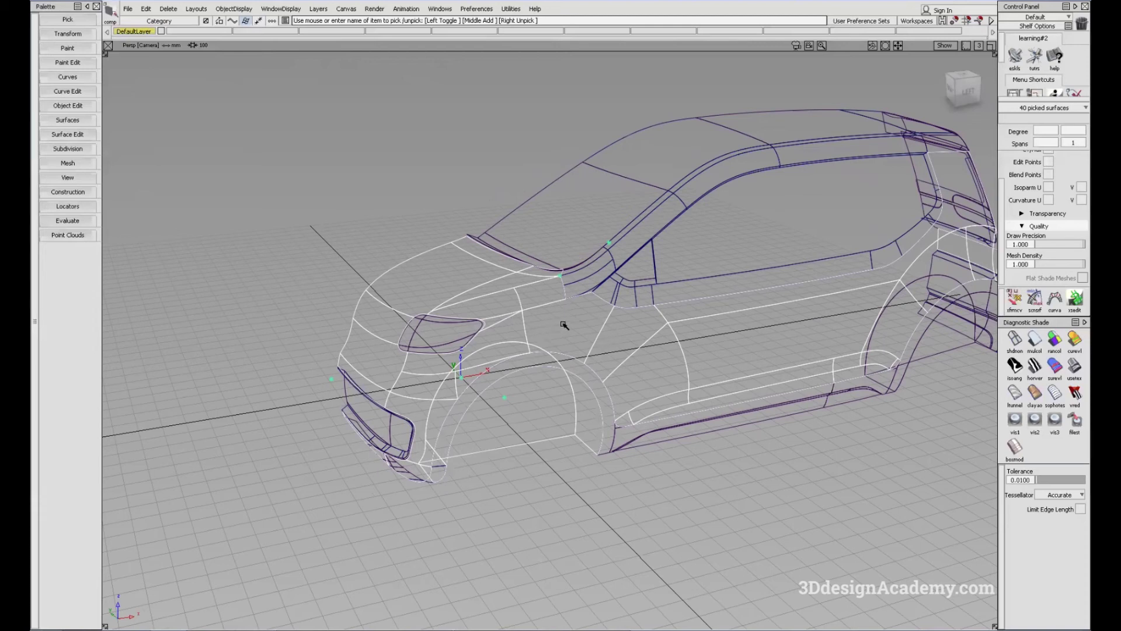
- Unpick the inner front wheel-arch surfaces and the lower front fender surfaces behind the bumper
alt+shift+drag(559, 415, 577, 439)
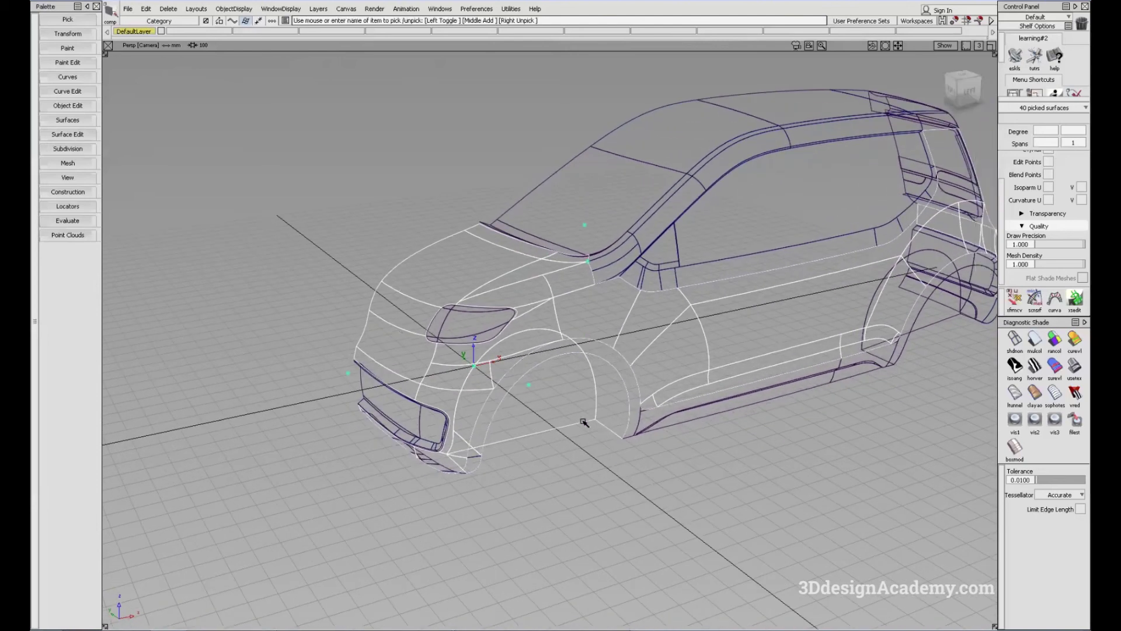
alt+shift+drag(617, 382, 611, 422)
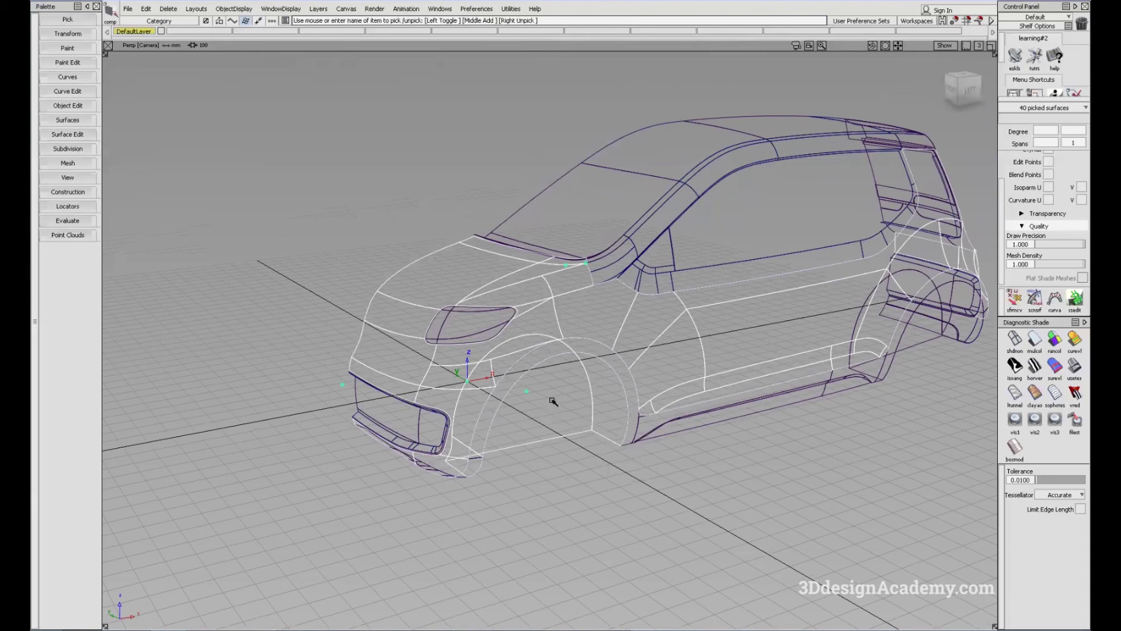
right_click(571, 405)
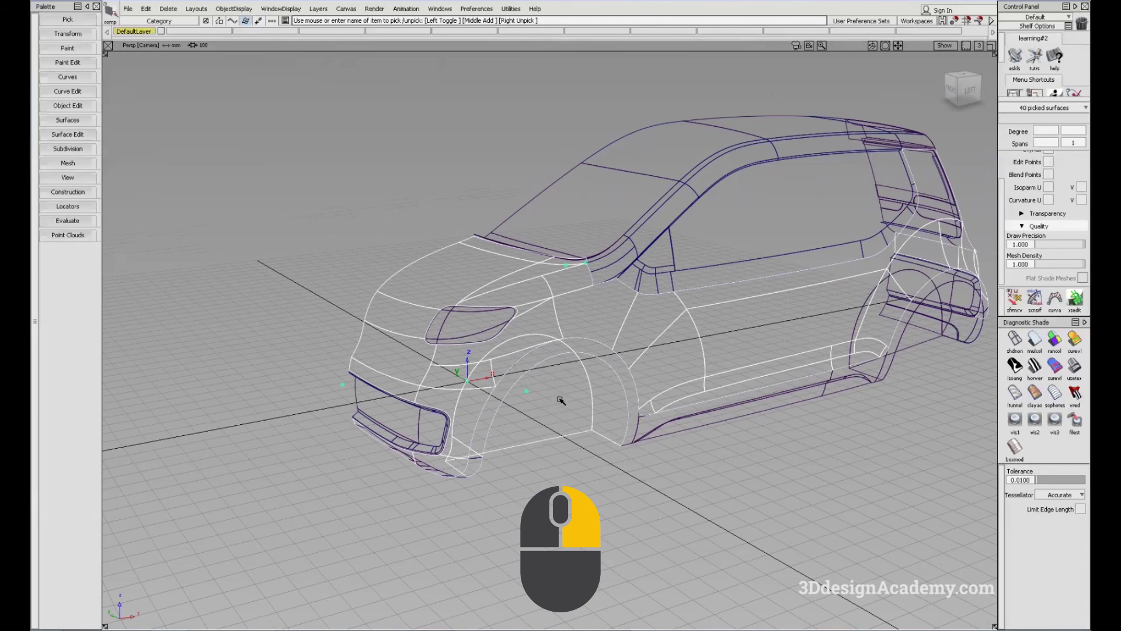
right_drag(560, 400, 608, 459)
alt+shift+drag(617, 456, 546, 451)
right_drag(512, 484, 448, 434)
alt+shift+drag(525, 405, 622, 435)
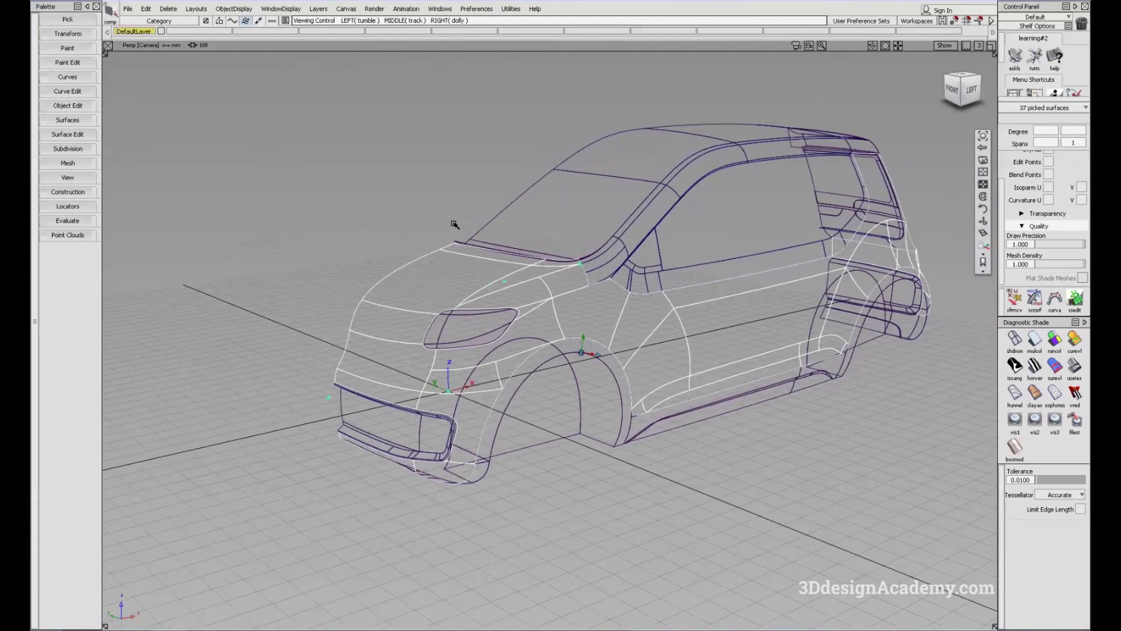
- Hide all unselected surfaces so that only the picked body panels stay displayed
alt+shift+drag(558, 178, 514, 252)
click(234, 8)
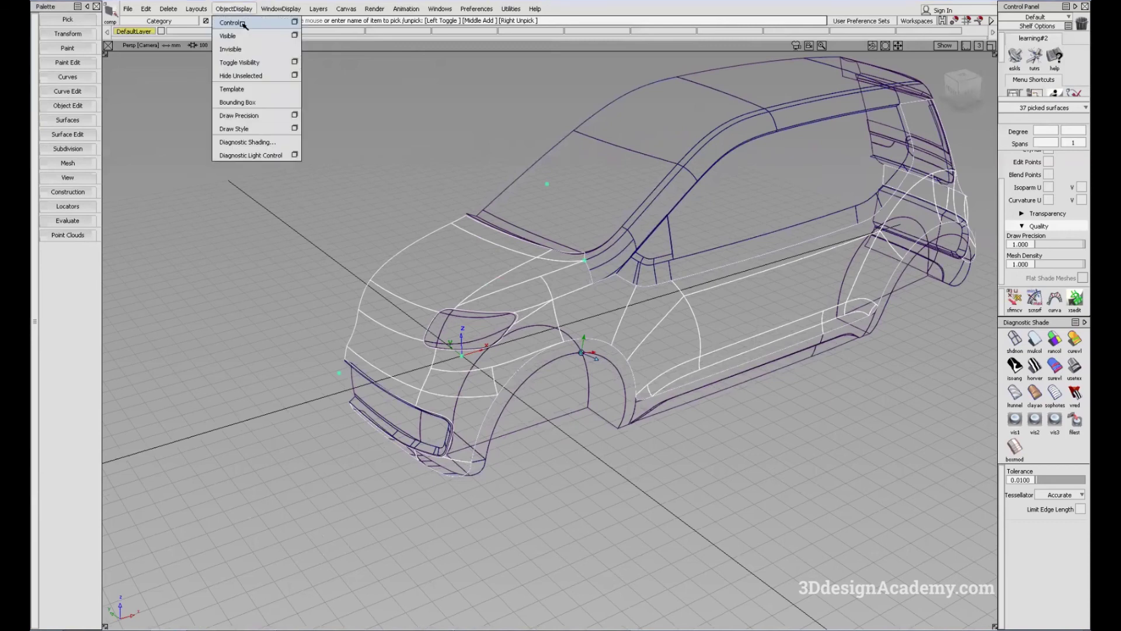
click(295, 75)
alt+shift+drag(625, 288, 517, 257)
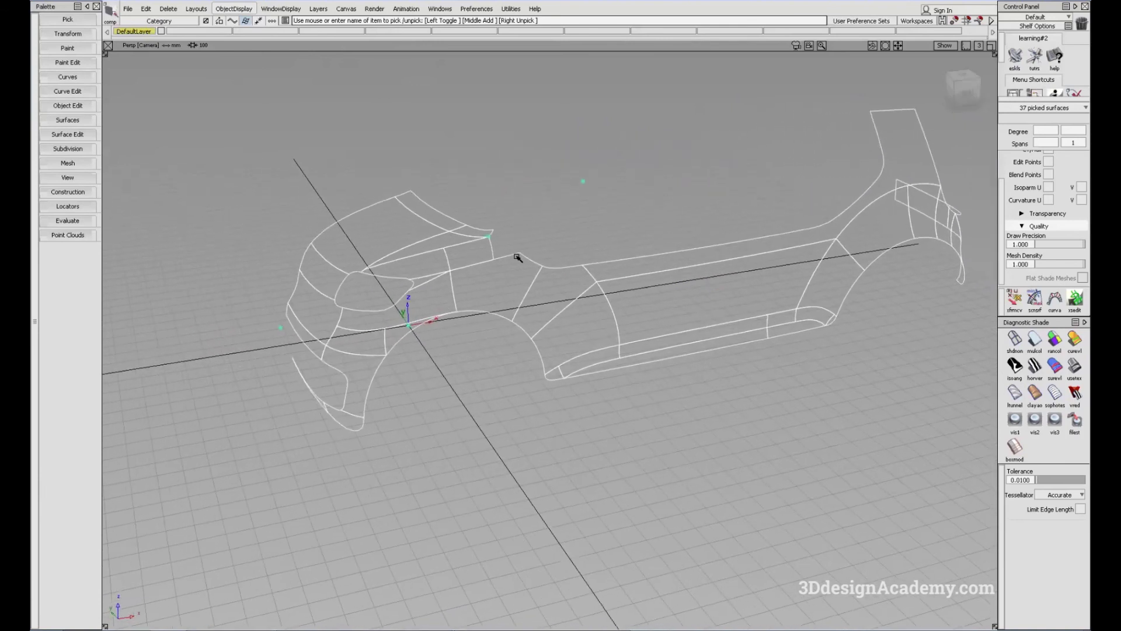
- Create a new layer, assign the picked body panel surfaces to it, and clear the selection
click(318, 8)
click(324, 25)
right_click(206, 33)
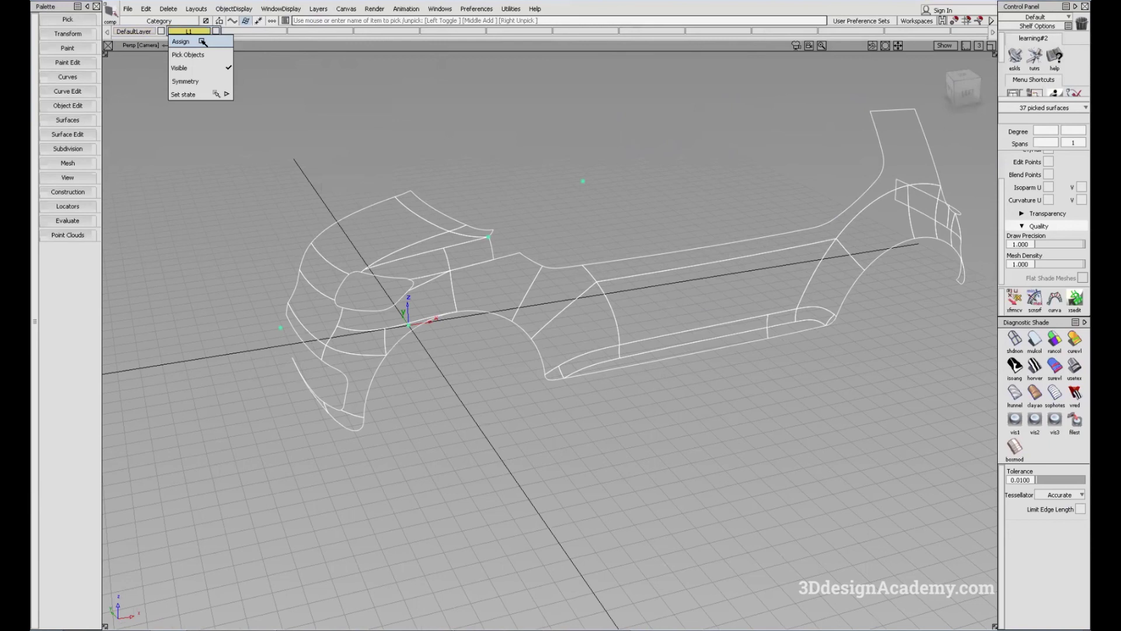
click(201, 42)
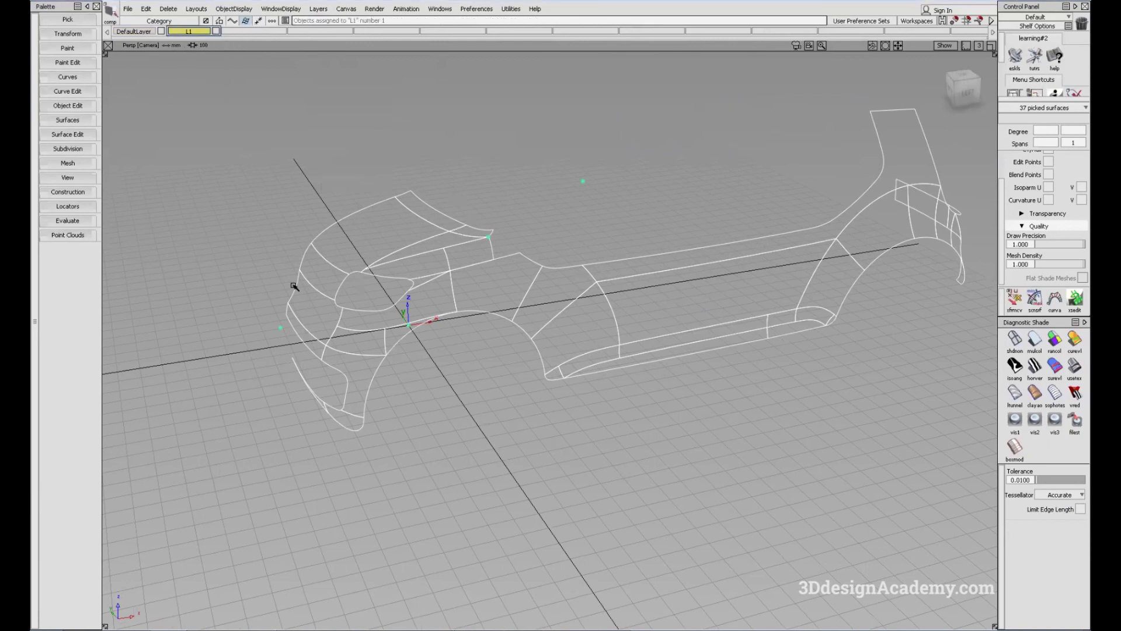
click(467, 179)
scroll(461, 175, down, 3)
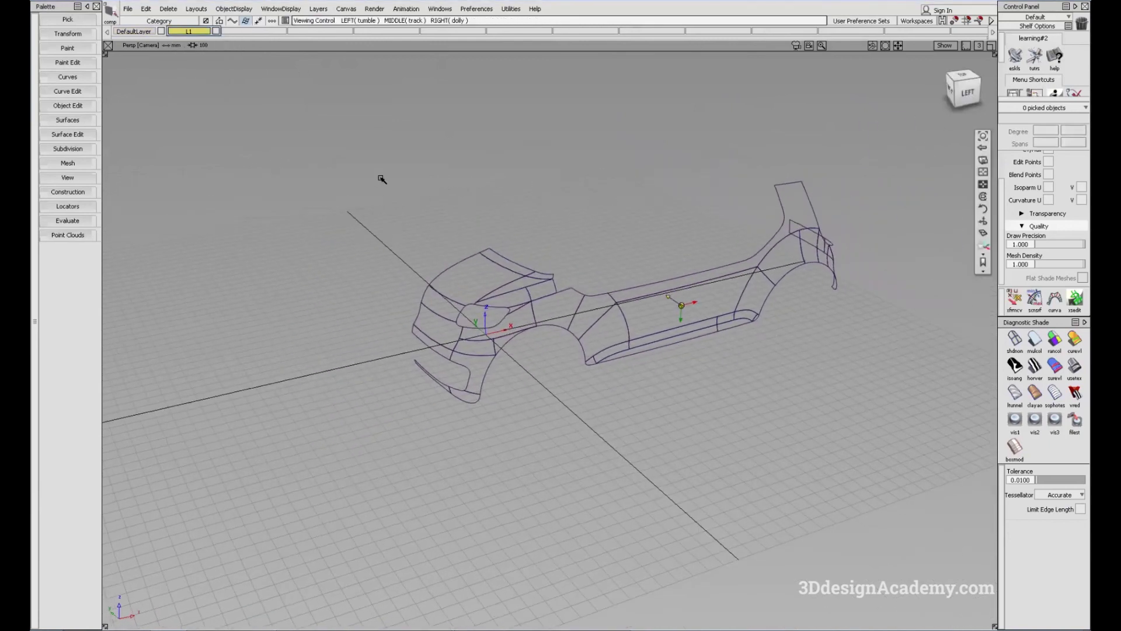
- Activate Pick Object, box-pick all the displayed body panel surfaces, and clear the selection
click(235, 8)
click(503, 157)
ctrl+shift+drag(343, 121, 353, 210)
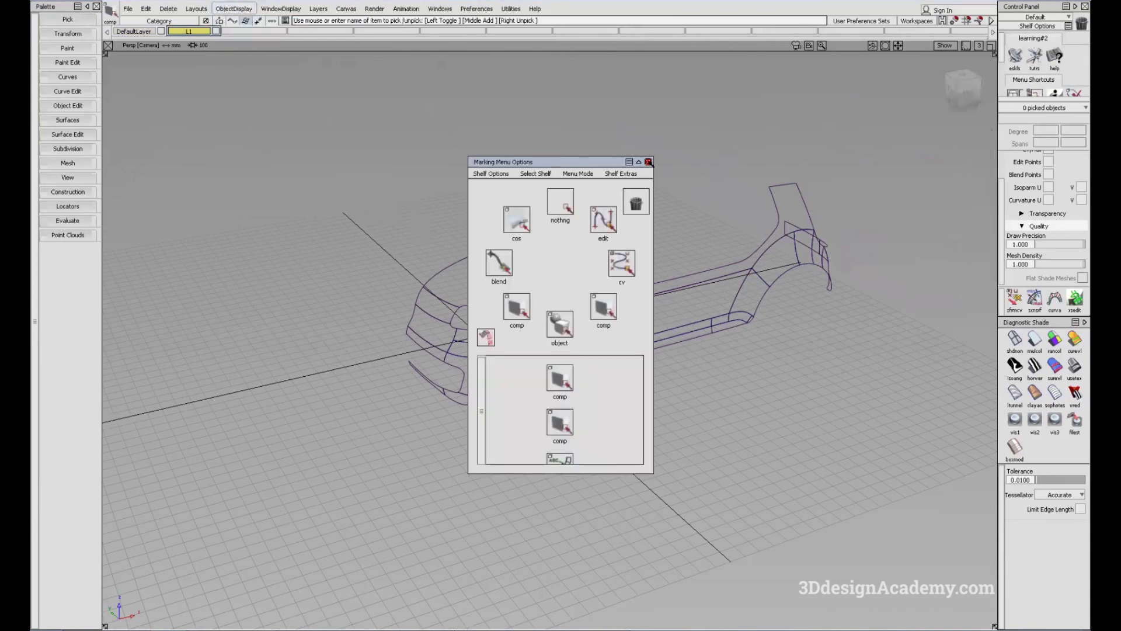
click(649, 163)
ctrl+shift+drag(382, 165, 808, 370)
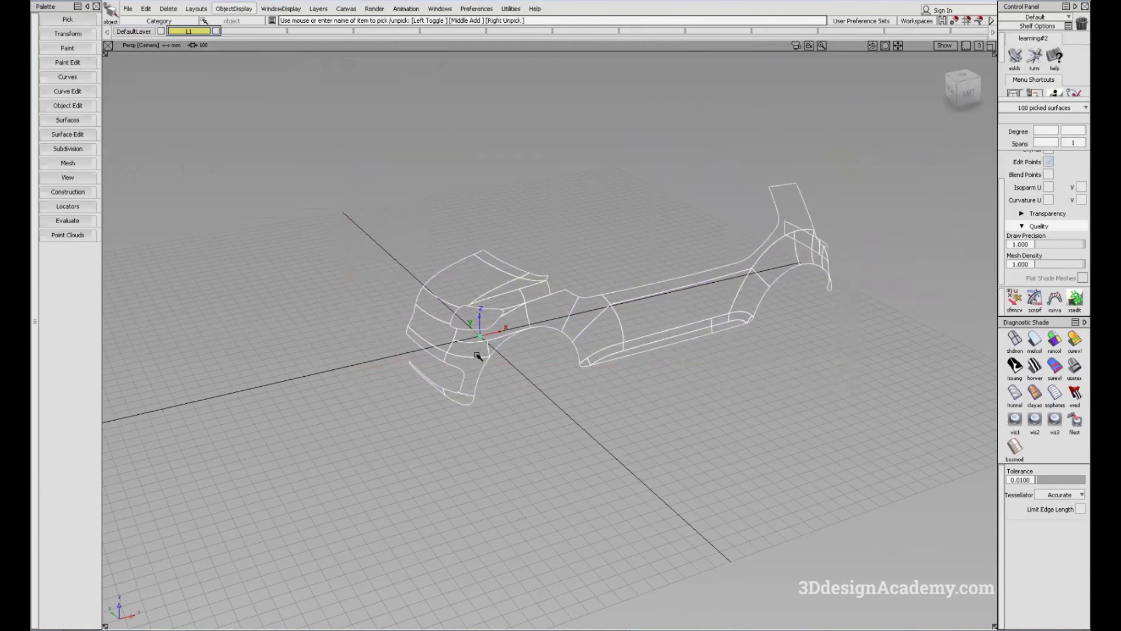
click(565, 363)
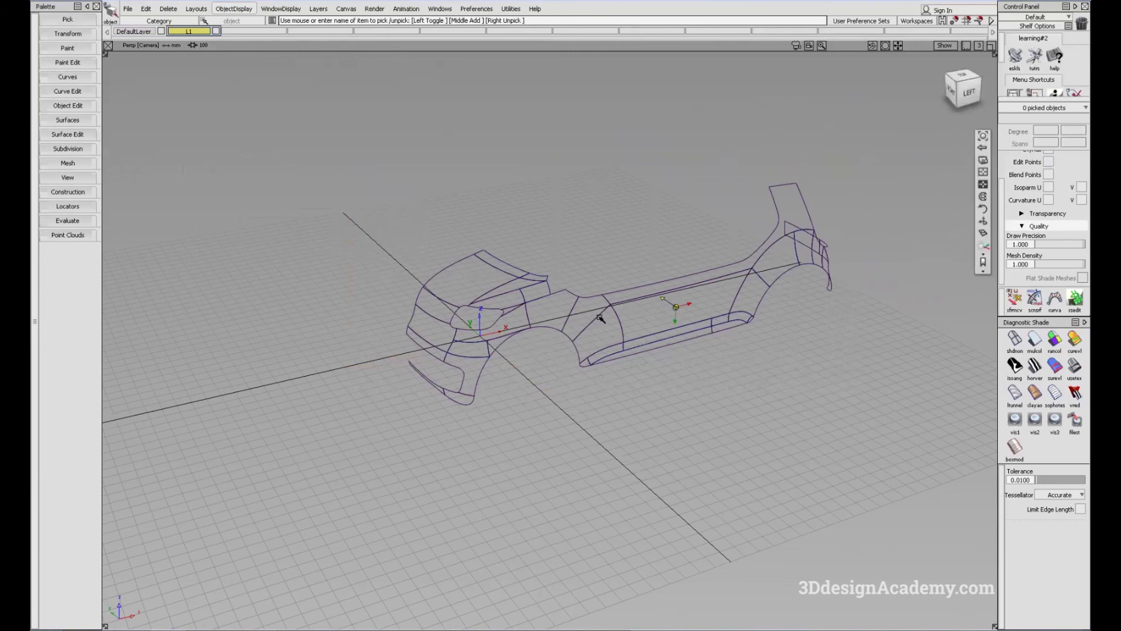
alt+shift+drag(598, 319, 612, 328)
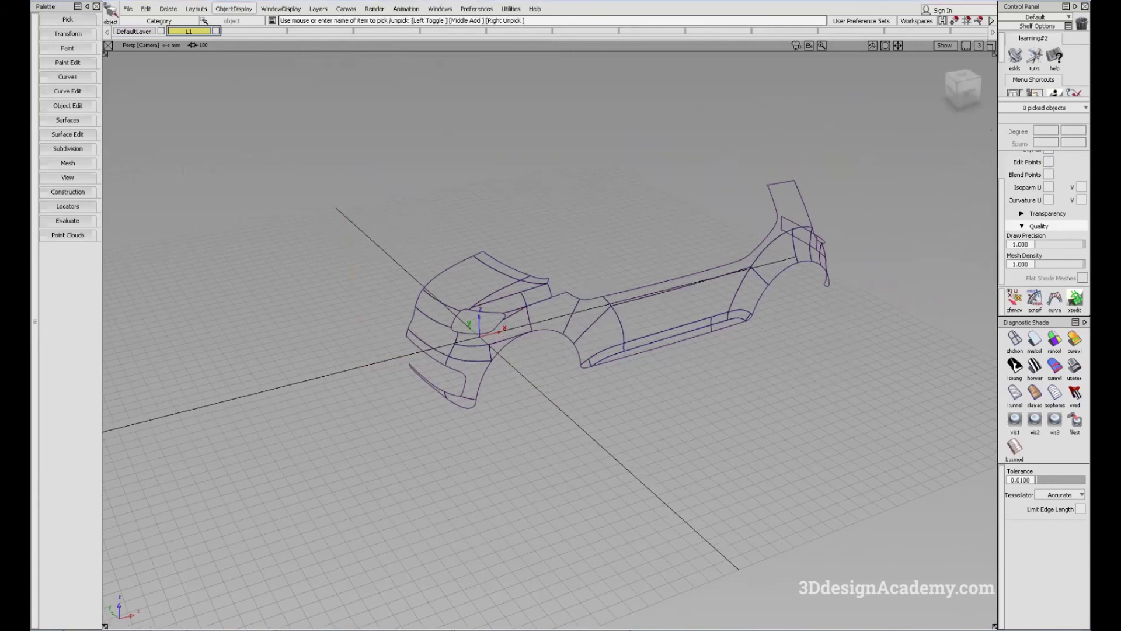